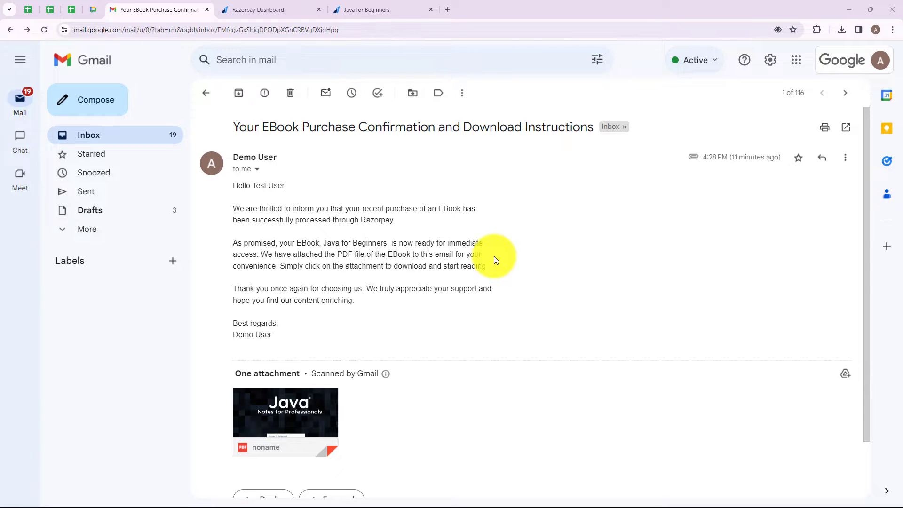
Open the Pabbly Connect website at pabbly.com/connect/inr/ in a new browser tab.
click(449, 11)
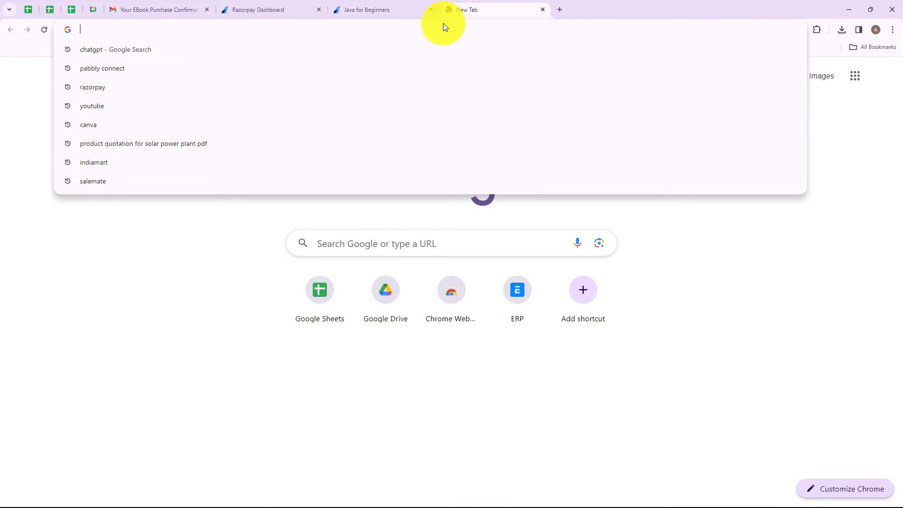
text(pabbly)
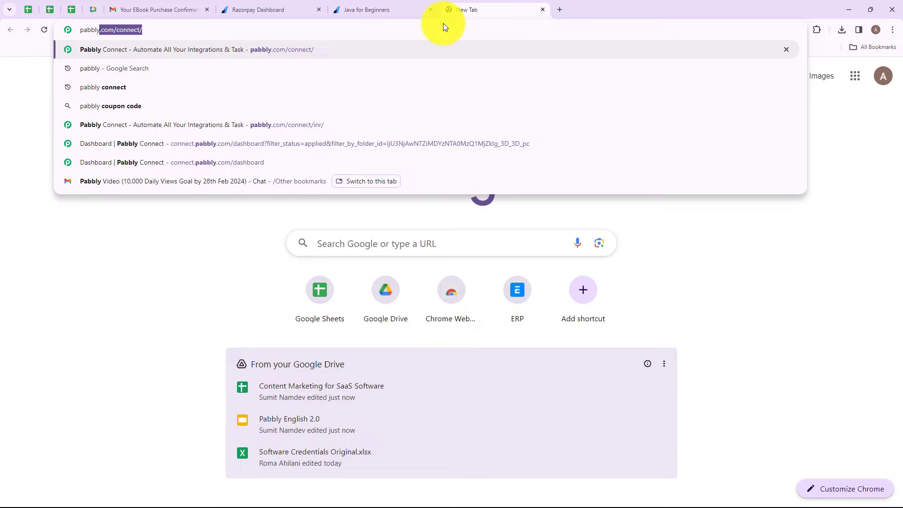
text(.com/c)
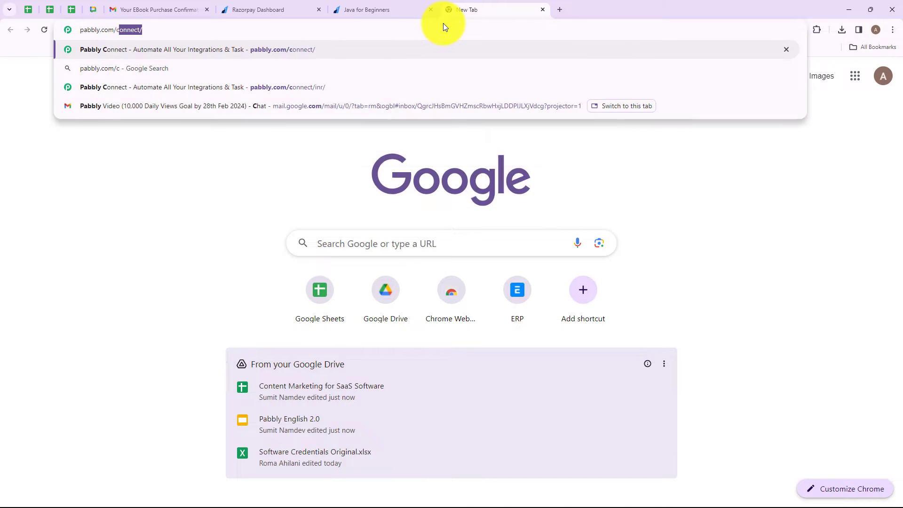
text(onnect/inr/)
key(Return)
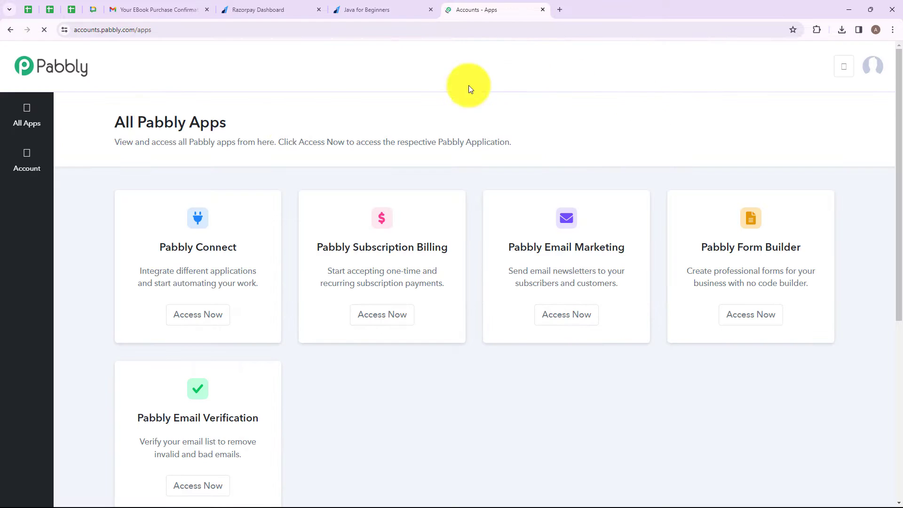
Access Pabbly Connect from the list of all Pabbly apps to reach its dashboard.
drag(119, 122, 238, 122)
click(251, 120)
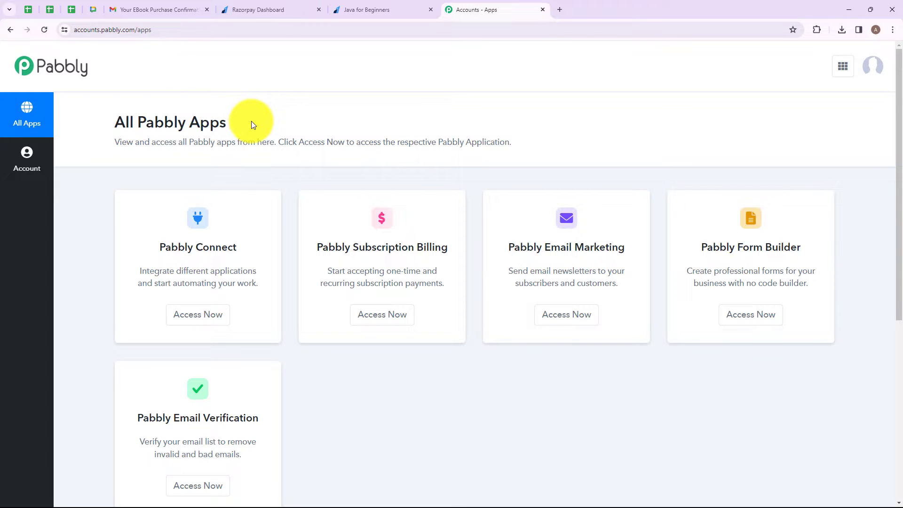
click(200, 314)
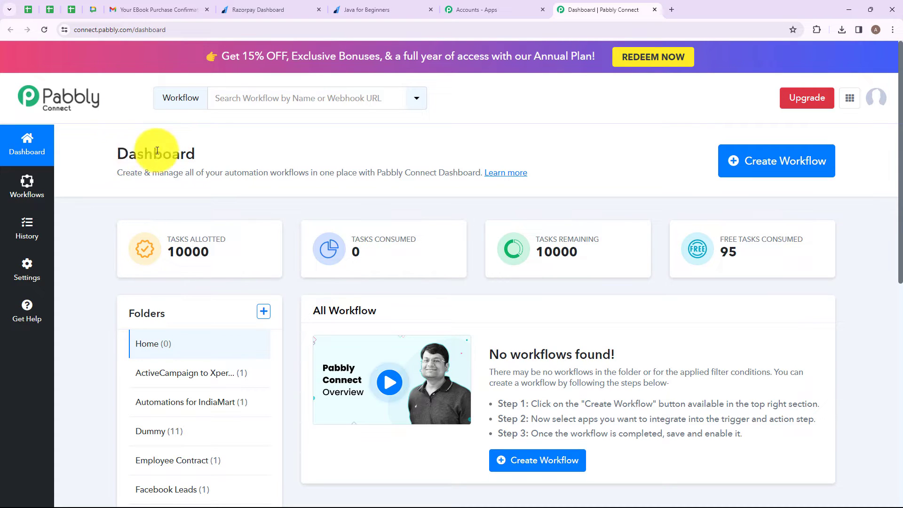
double_click(157, 150)
click(216, 150)
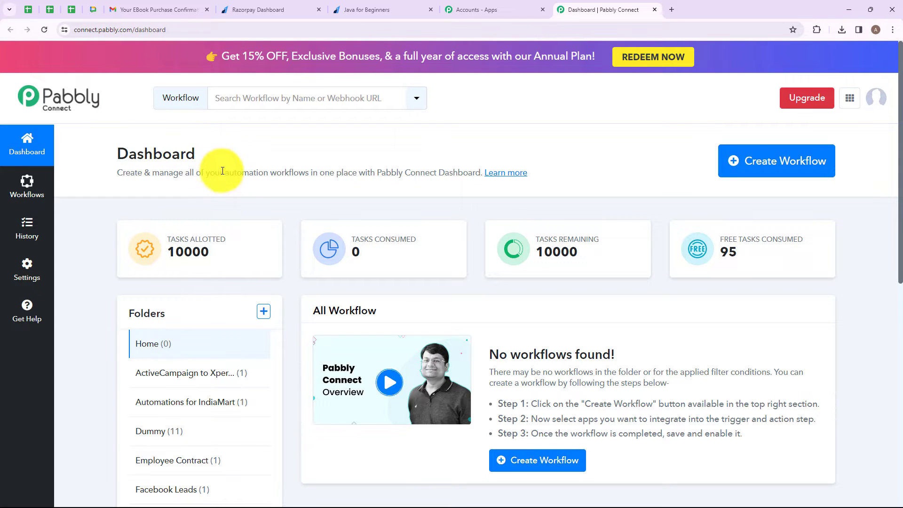
Create a new dashboard folder named "Razorpay to Gmail" and find it in the folder list.
click(264, 313)
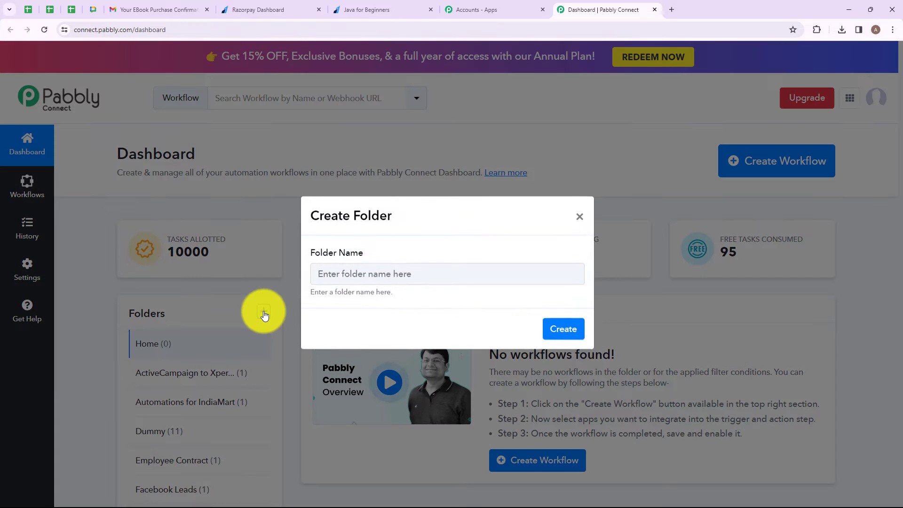
click(410, 275)
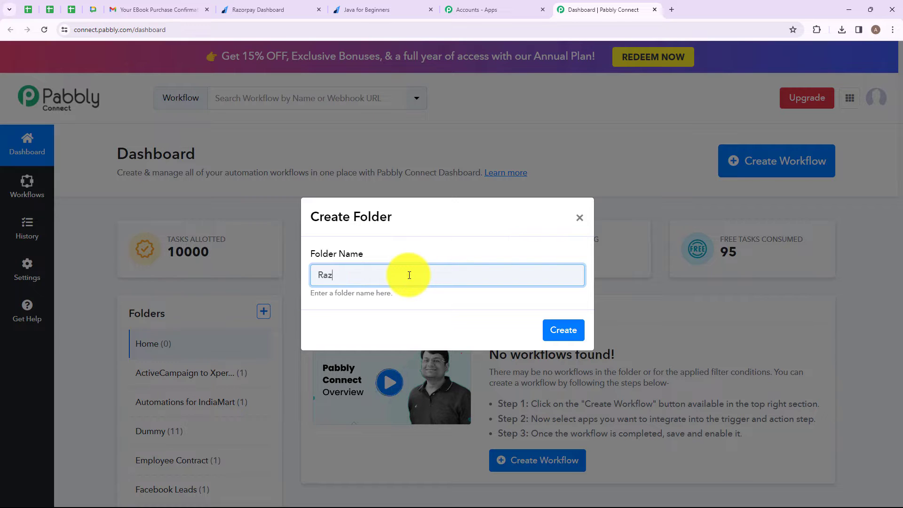
text(Razorpay to Gmail)
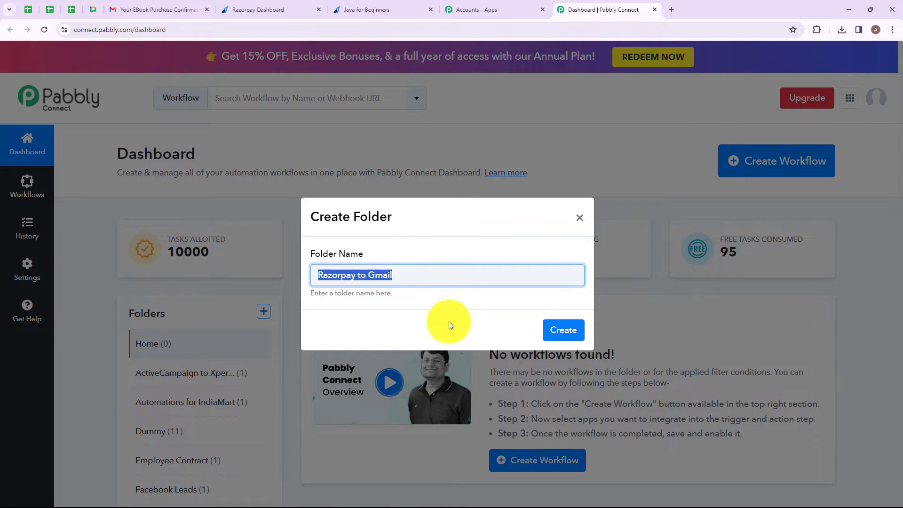
click(564, 331)
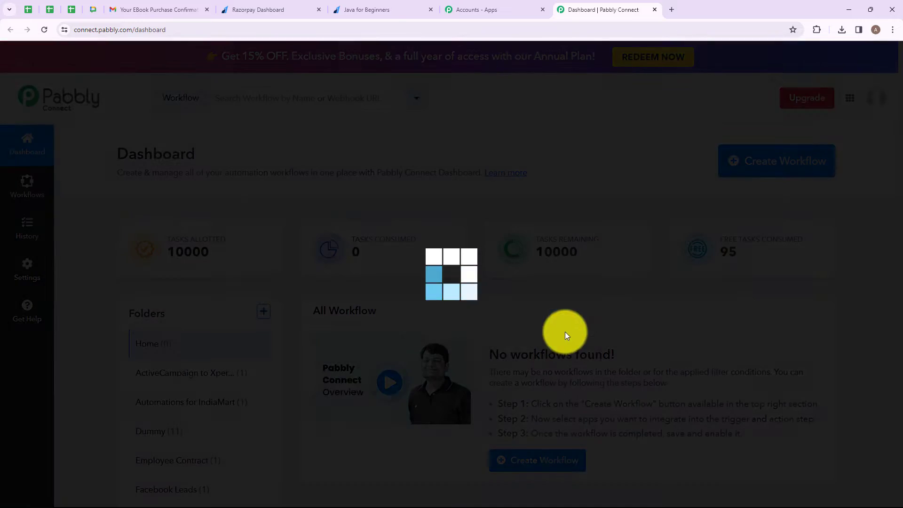
scroll(423, 264, down, 9)
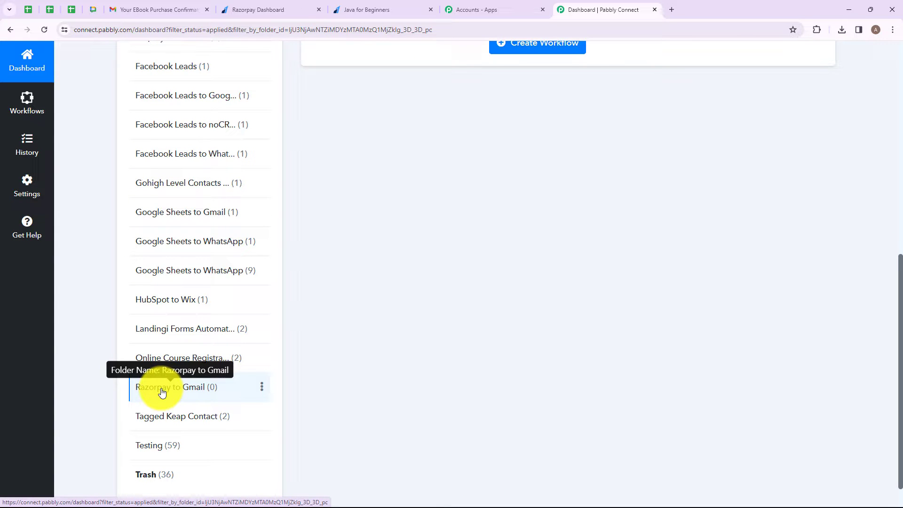
Create a workflow named "Automatically Share E-Books on Receiving Razorpay Payment" in the Razorpay to Gmail folder.
scroll(292, 257, up, 9)
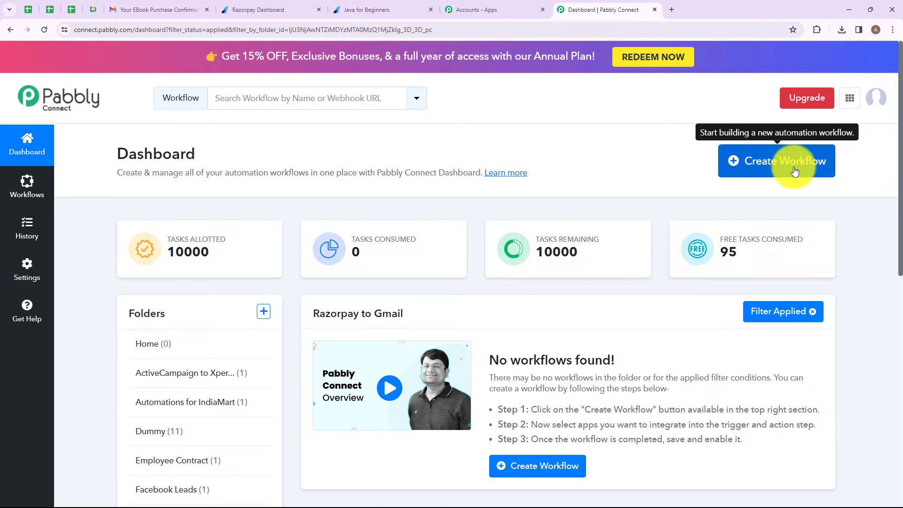
click(795, 170)
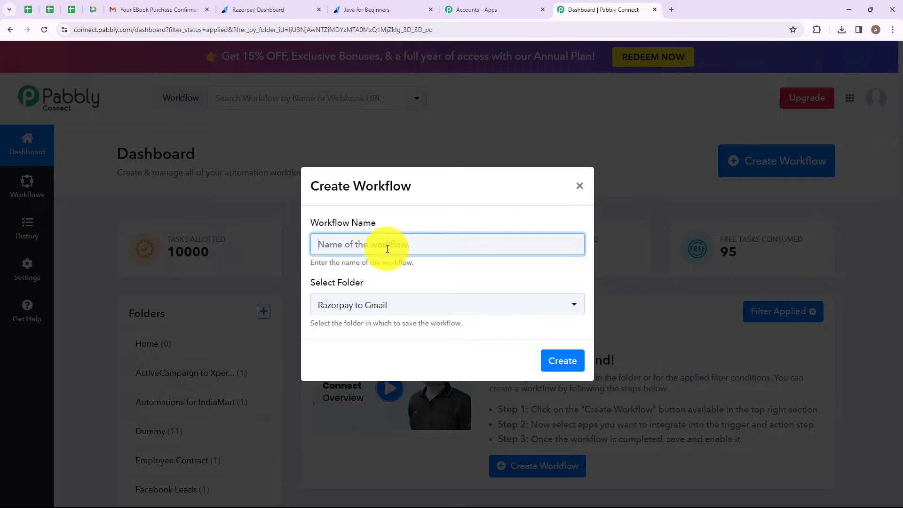
text(tomatically Share E-Books on Receiving Razorpay Payment)
drag(319, 244, 571, 246)
click(581, 246)
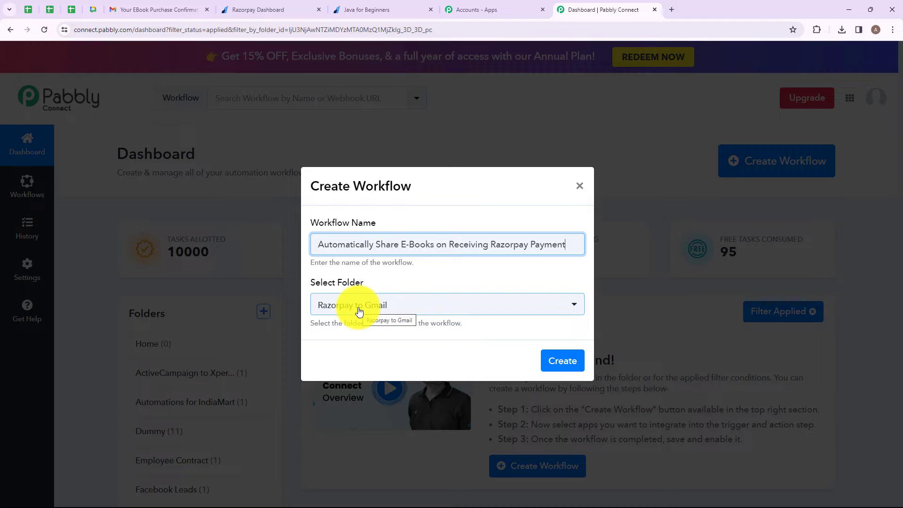
click(575, 309)
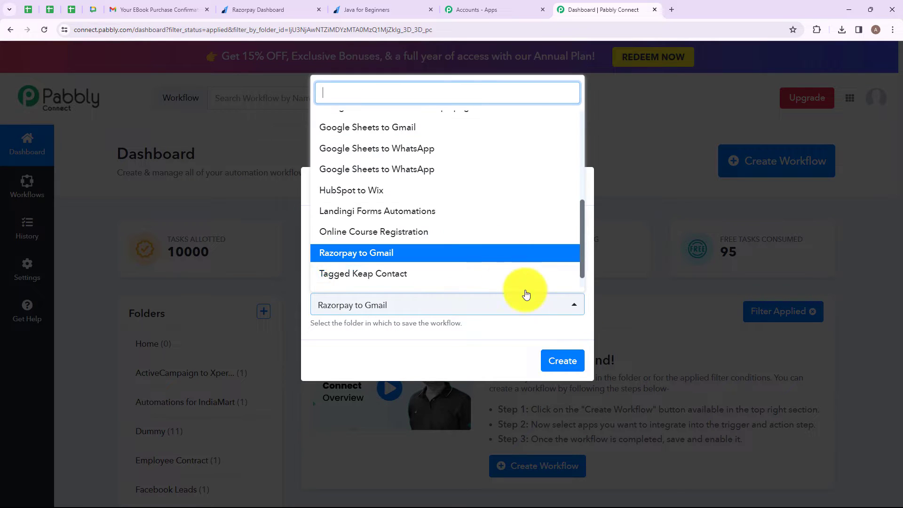
scroll(454, 193, down, 1)
scroll(453, 188, up, 5)
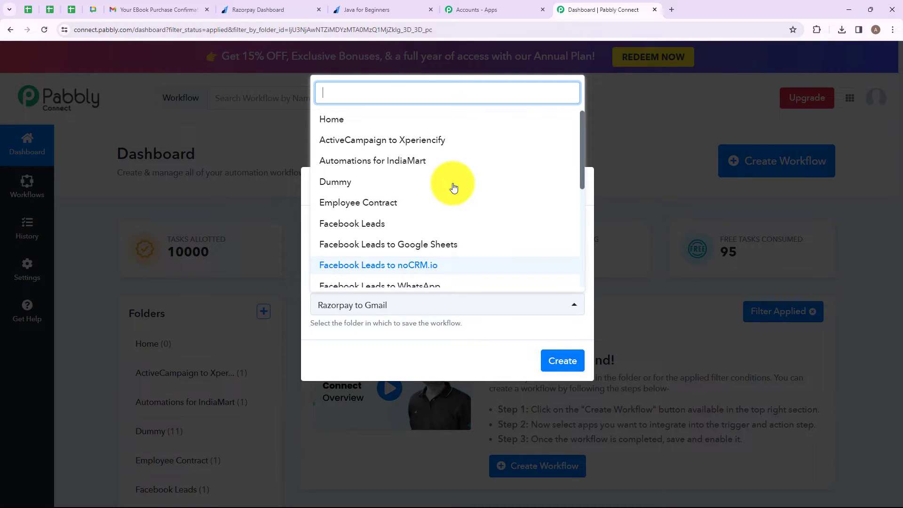
click(447, 359)
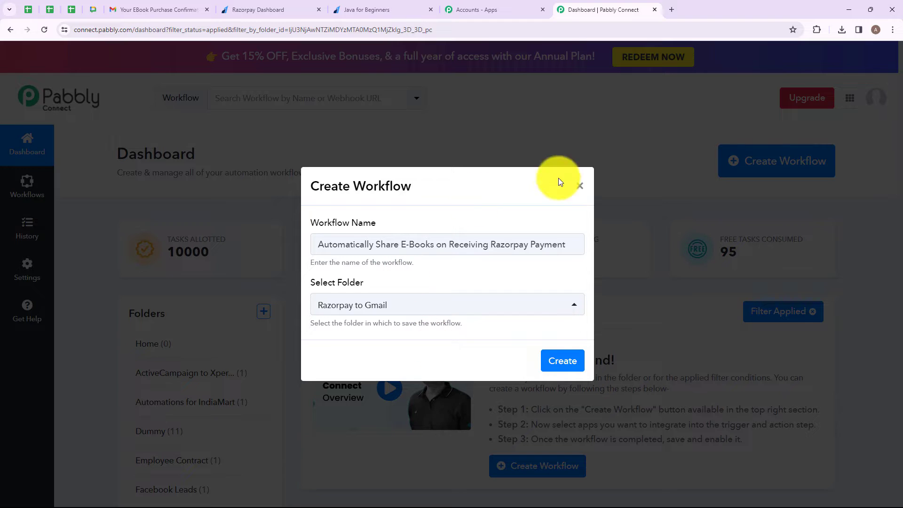
click(549, 372)
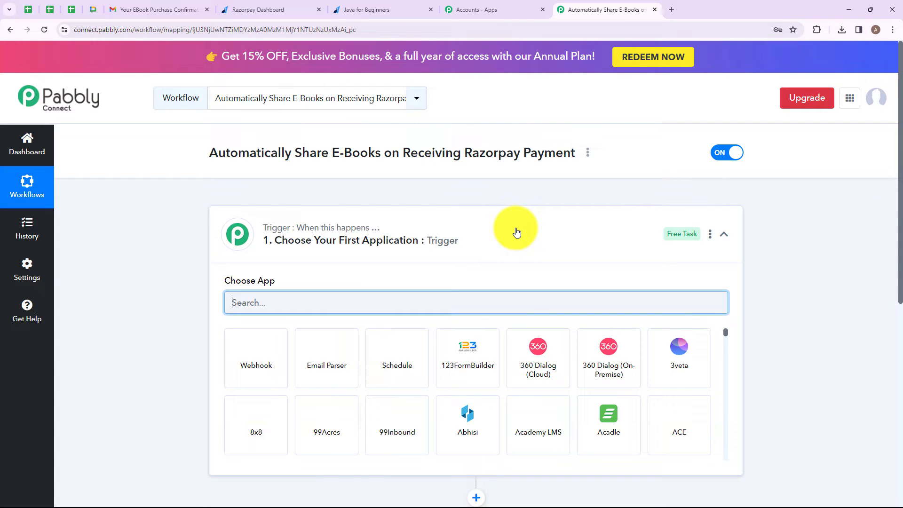
Search for Razorpay and choose it as the workflow's trigger application.
click(516, 232)
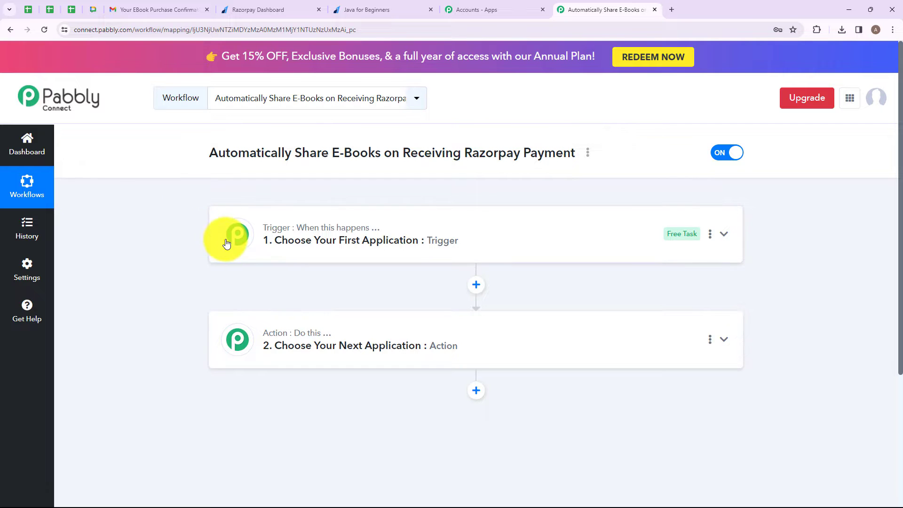
click(374, 245)
click(388, 299)
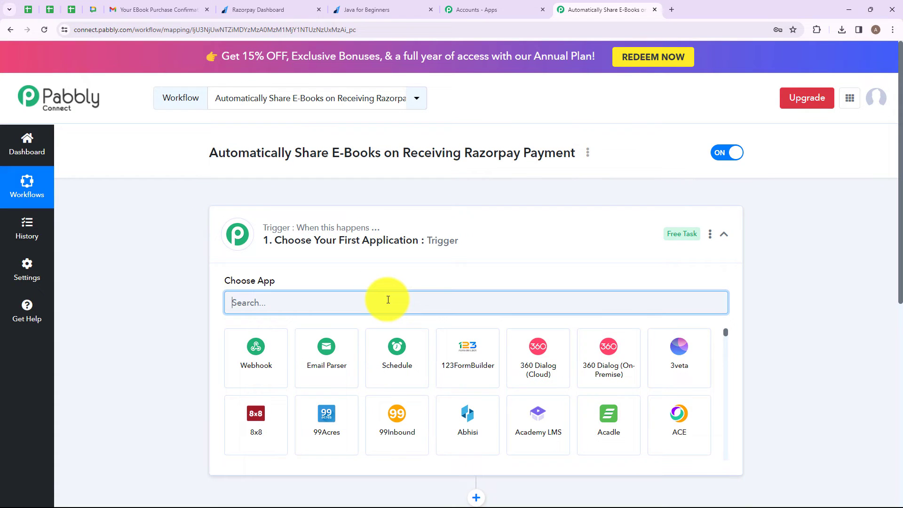
text(Razo)
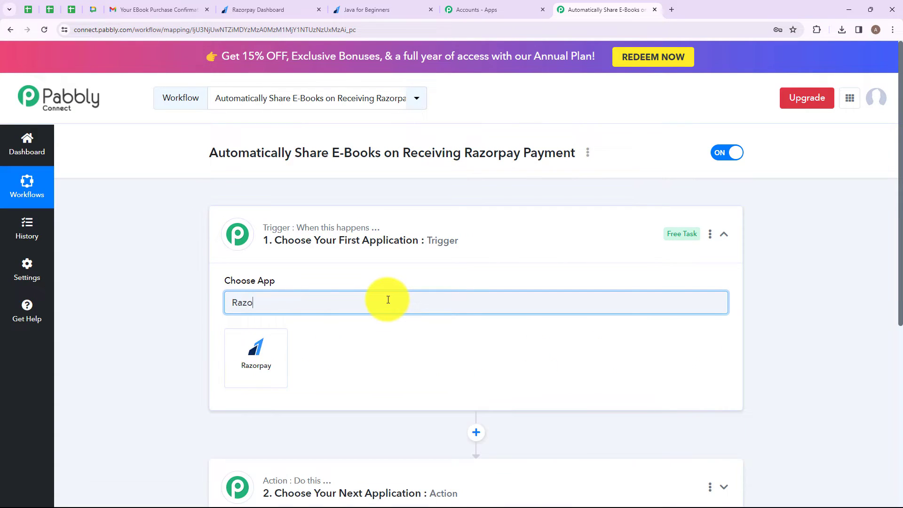
click(265, 353)
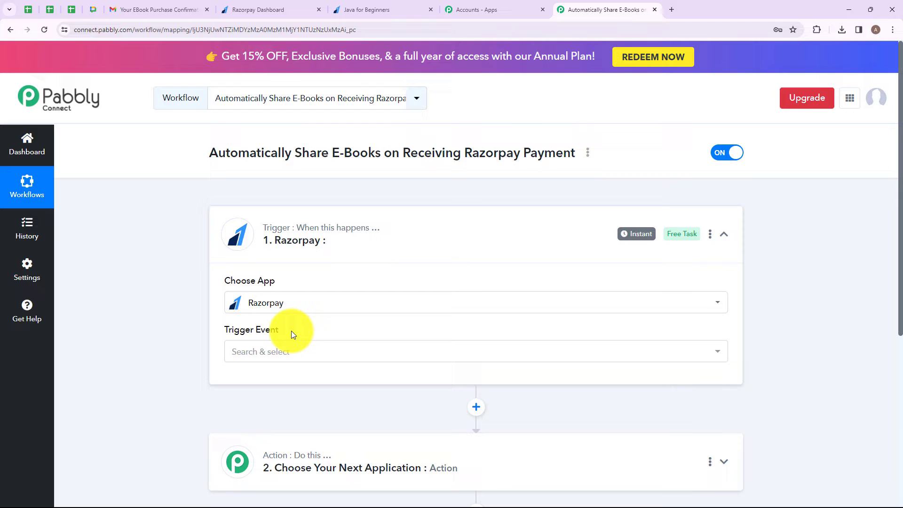
Set the Razorpay trigger event to Payment Captured.
click(317, 358)
scroll(351, 235, down, 4)
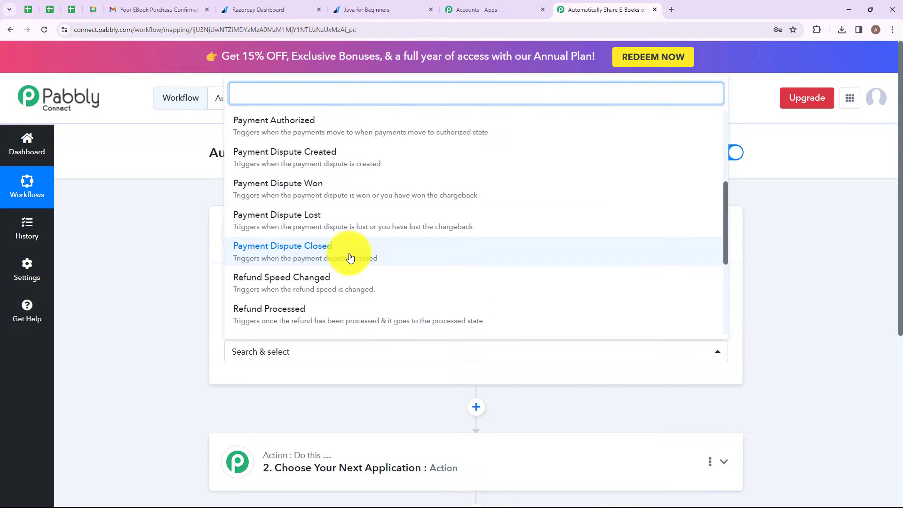
scroll(351, 258, up, 4)
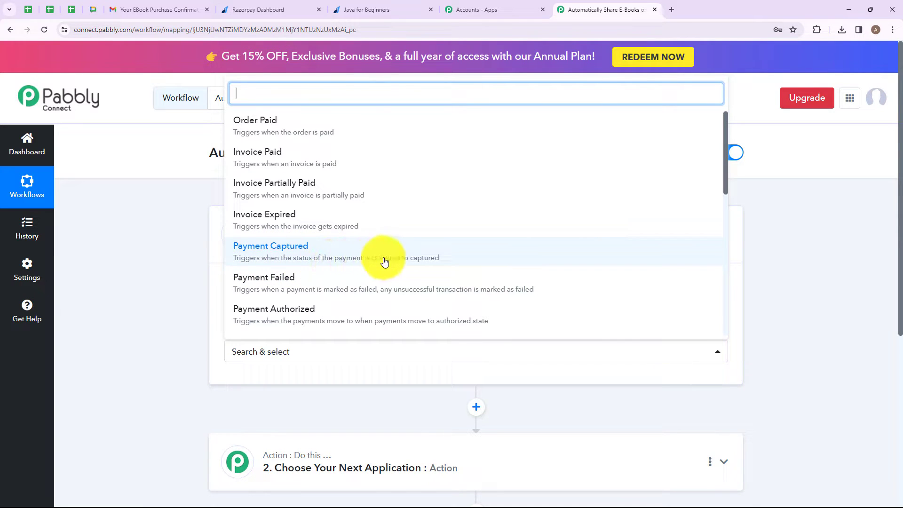
click(465, 254)
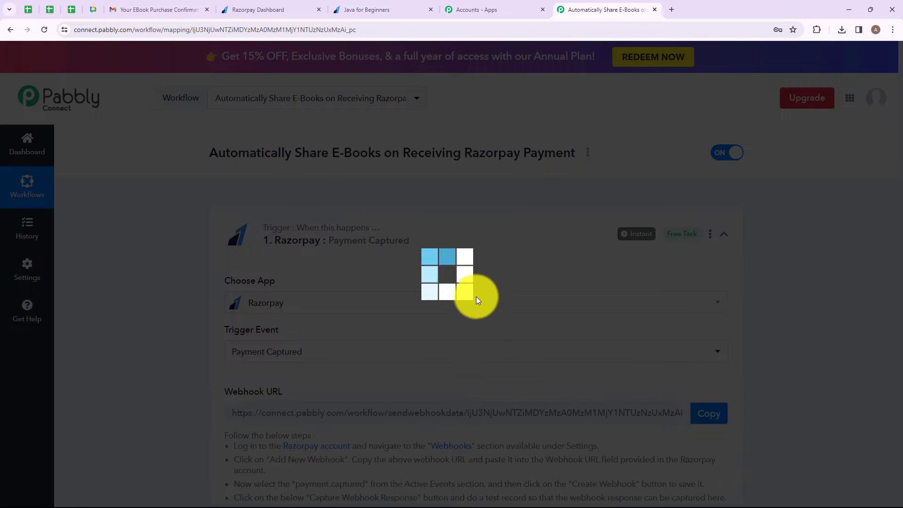
Review the Razorpay trigger's webhook setup instructions and copy its webhook URL.
scroll(348, 223, down, 2)
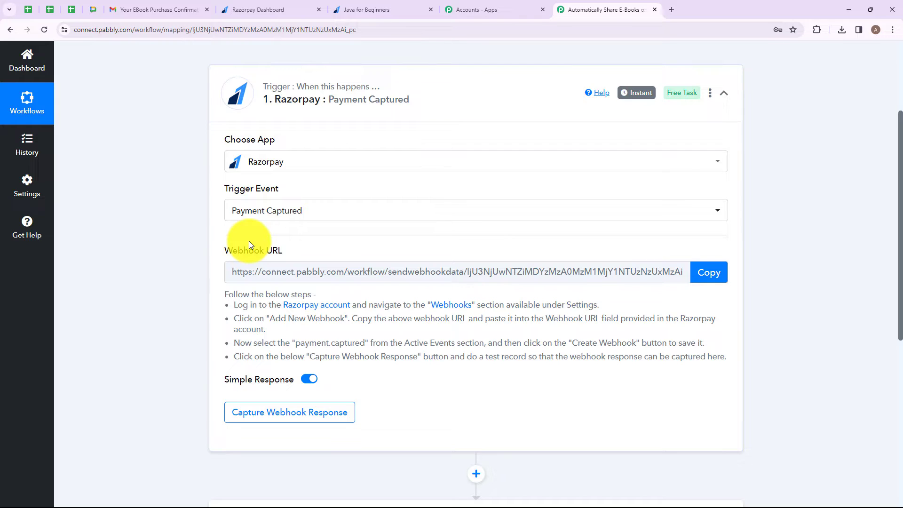
drag(232, 294, 308, 376)
click(370, 358)
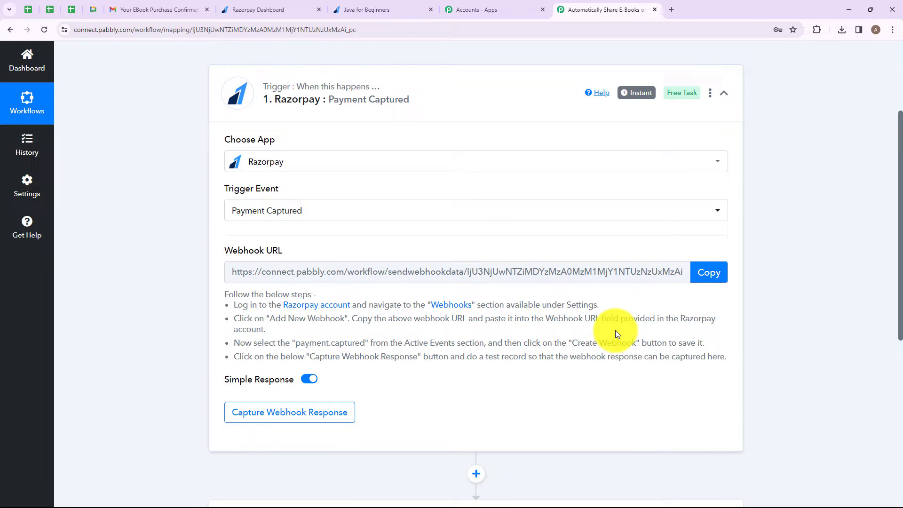
click(711, 274)
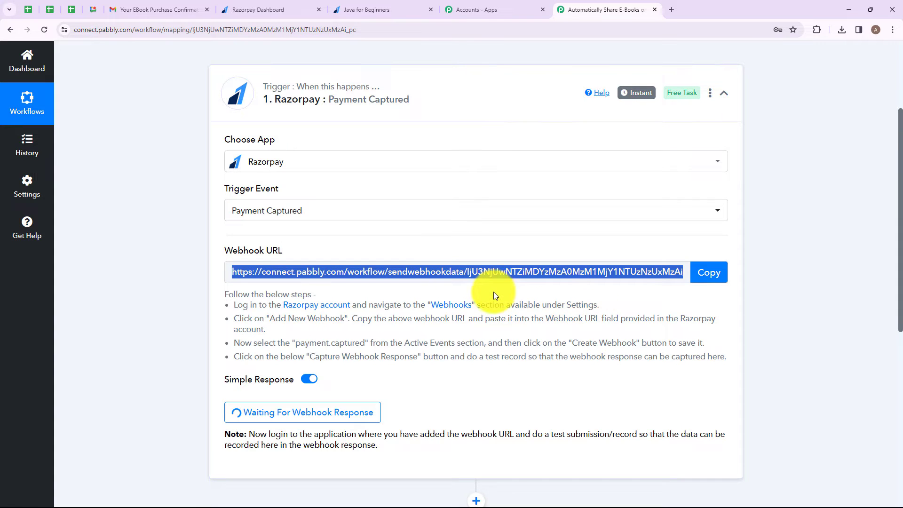
Switch to the Razorpay dashboard, start a new webhook in the account settings and paste the copied URL as its Webhook URL.
click(271, 13)
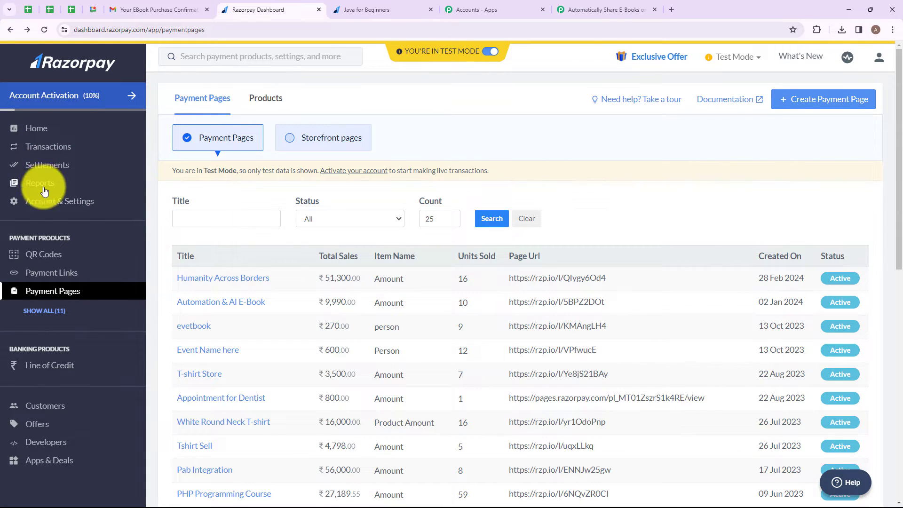
click(46, 205)
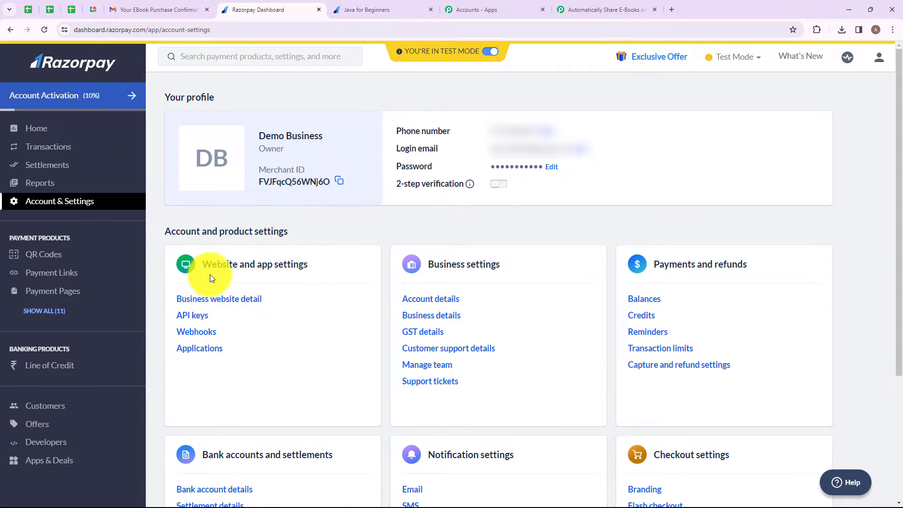
click(200, 332)
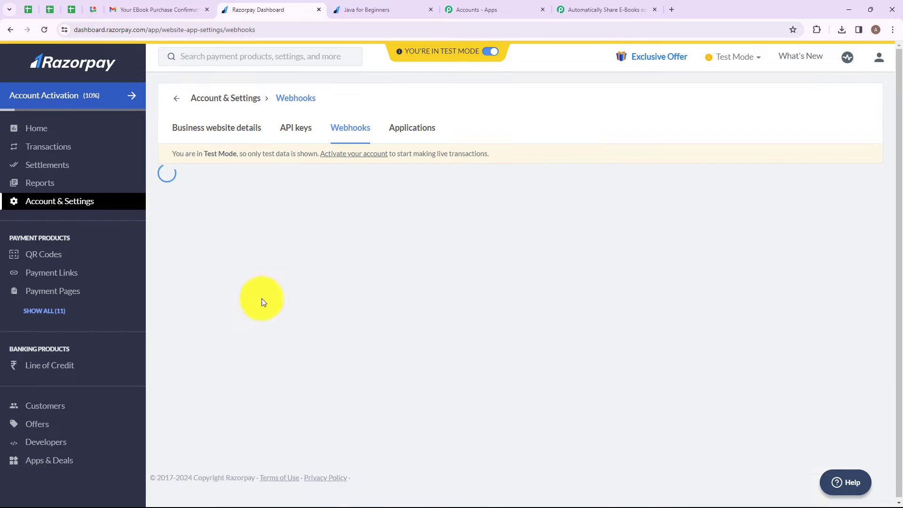
click(780, 214)
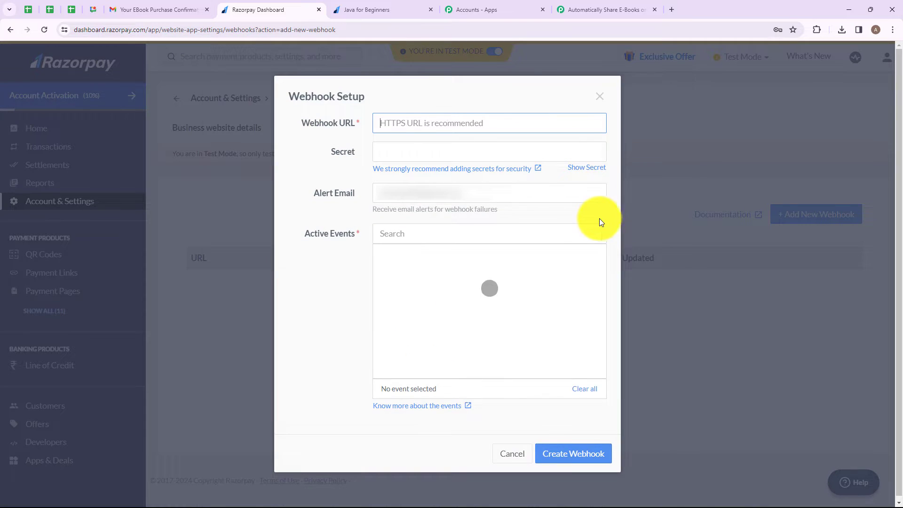
click(427, 123)
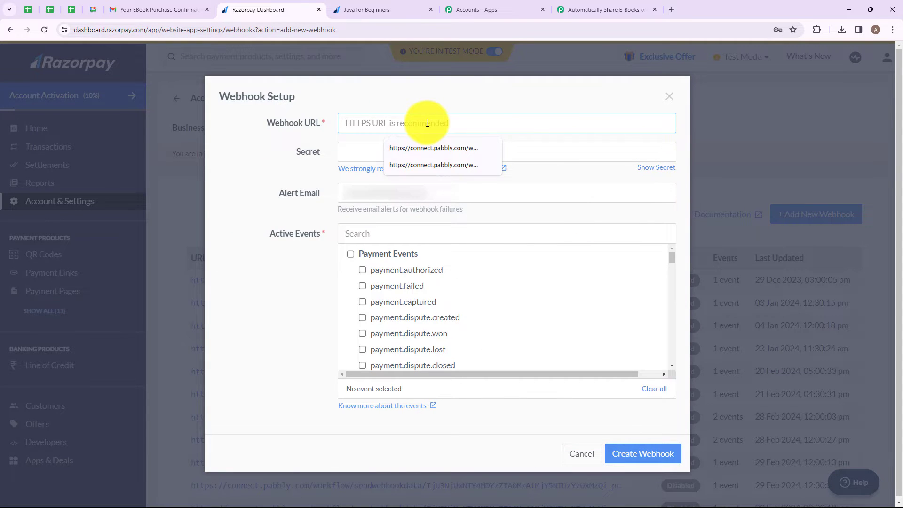
key(ctrl+v)
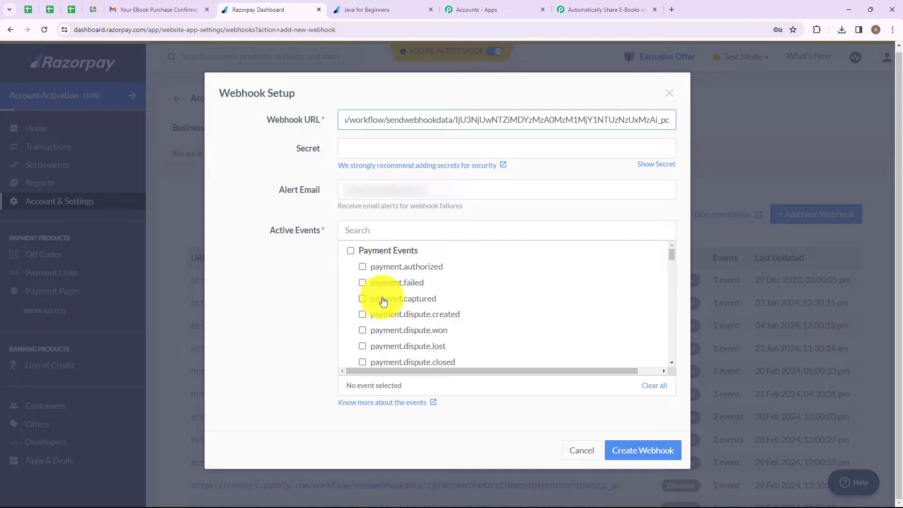
Enable only the payment.captured event for the new webhook and create the webhook.
click(362, 299)
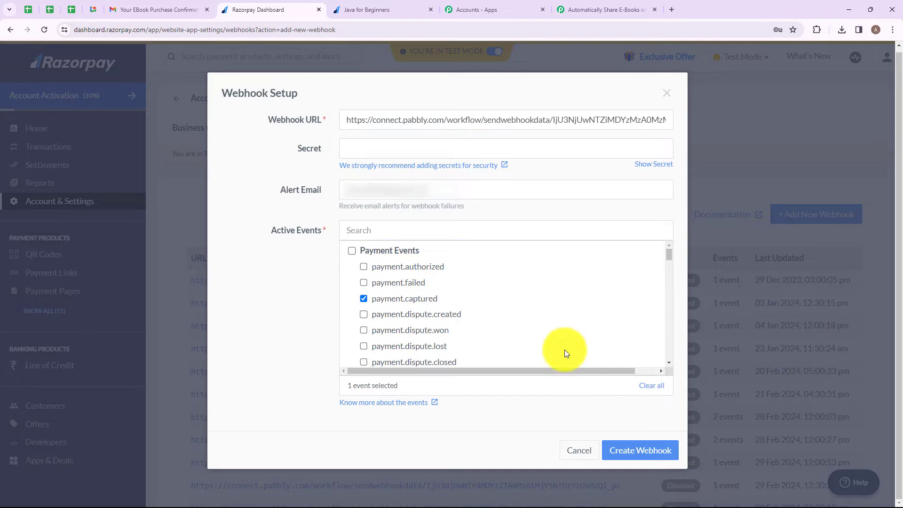
click(640, 452)
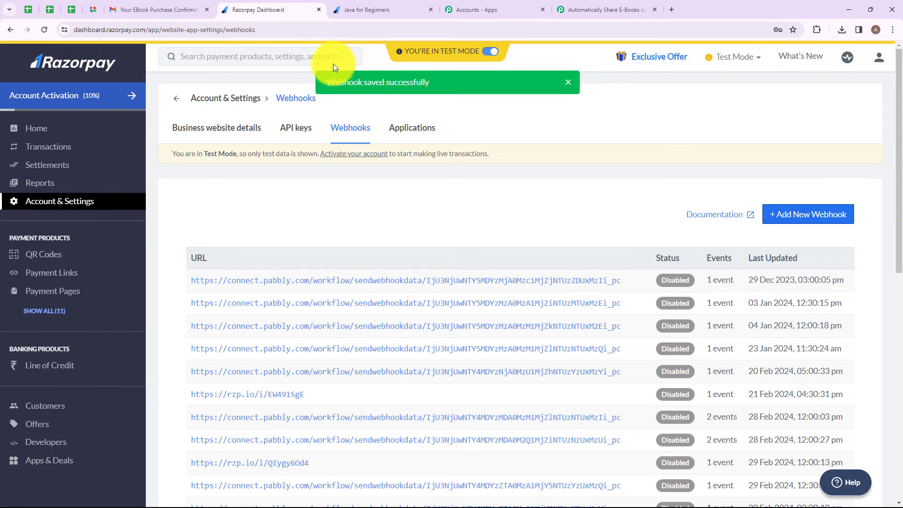
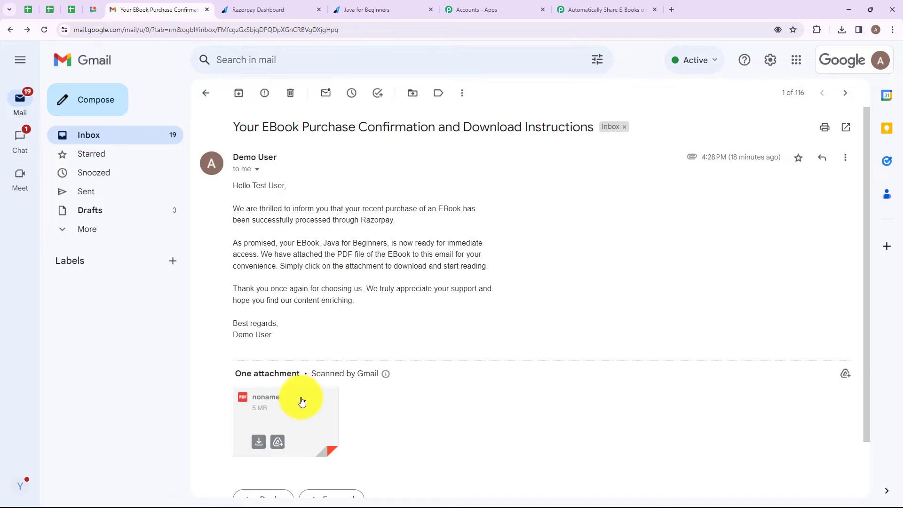
Preview the PDF e-book attached to the purchase confirmation email in Gmail, look through its pages and close it.
click(298, 397)
scroll(442, 273, down, 5)
scroll(452, 310, down, 10)
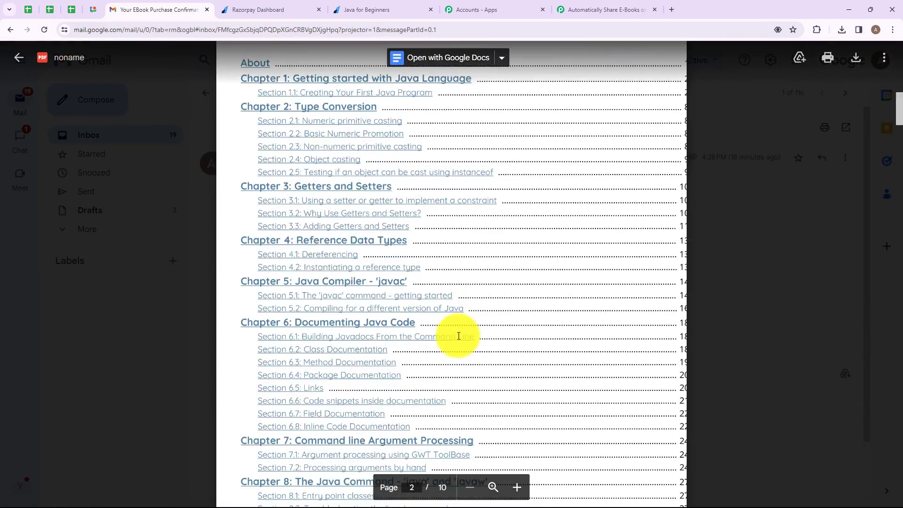
scroll(463, 320, up, 3)
key(Escape)
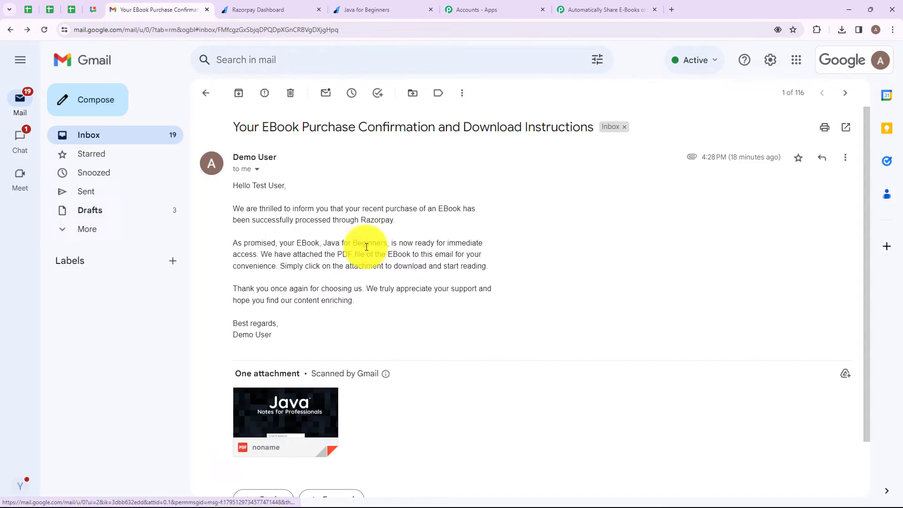
On the Java for Beginners payment page, fill in the customer's name, email and mobile number, select the Java for Beginners course and proceed to payment.
click(372, 9)
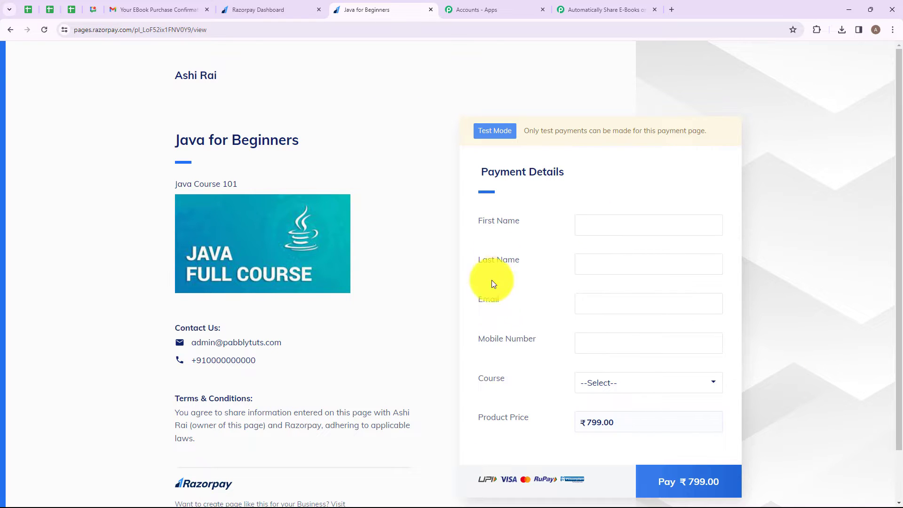
click(619, 227)
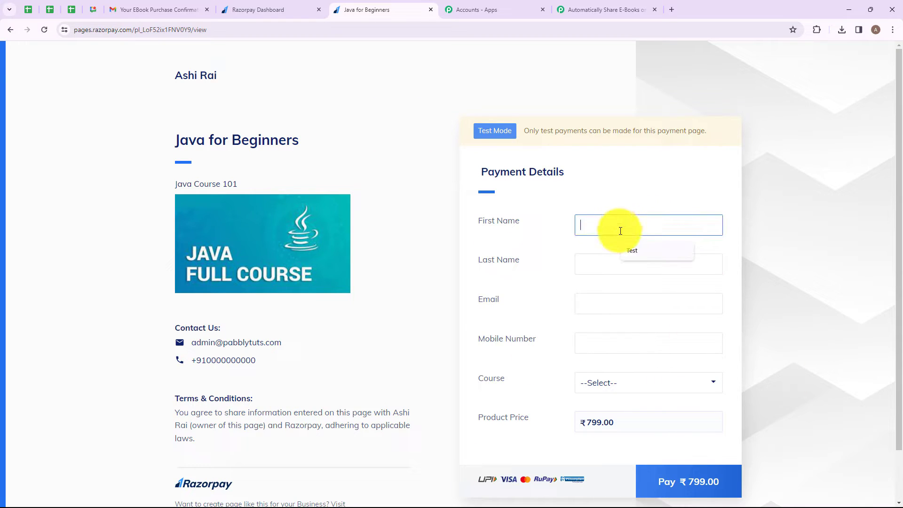
text(Dummy)
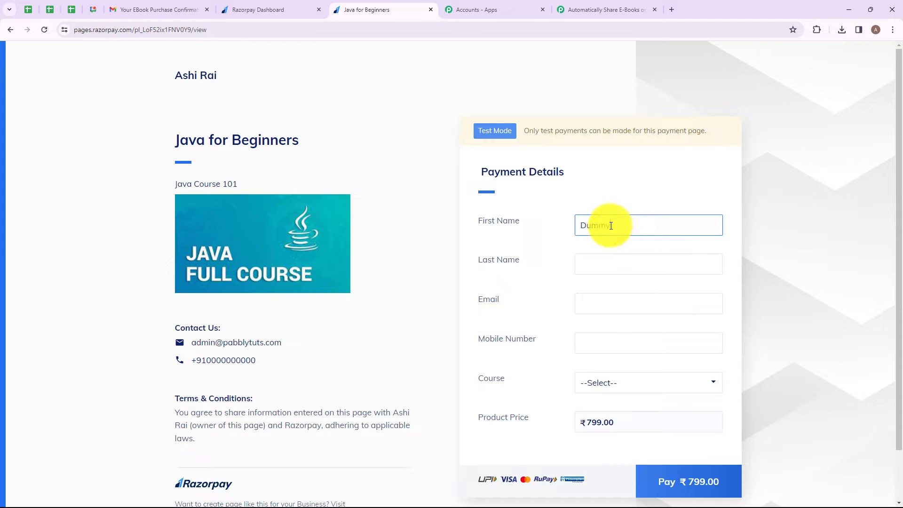
click(592, 257)
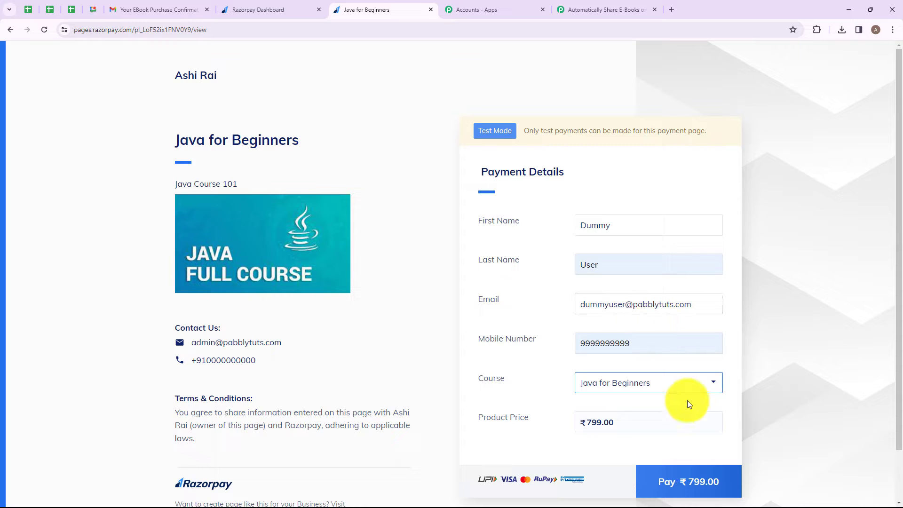
click(676, 474)
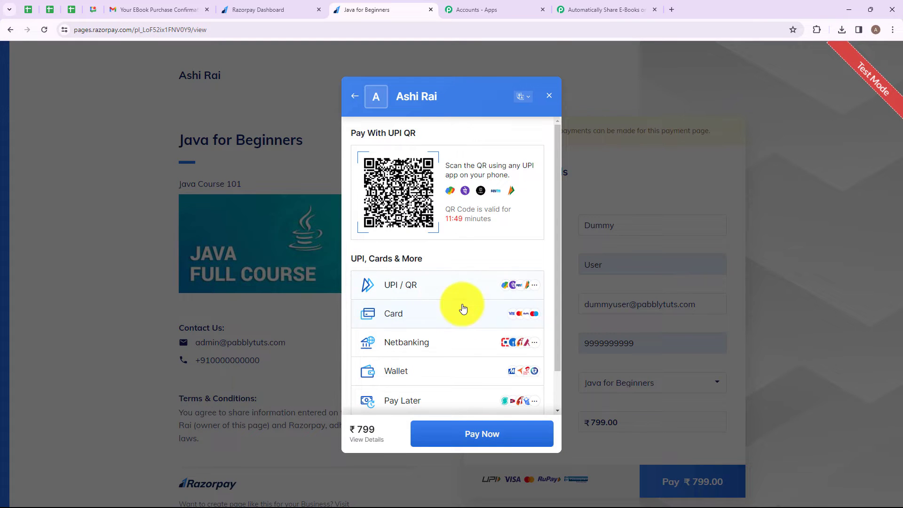
Pay by card, entering the card number, expiry, holder's name and CVV, and submit the OTP to complete the test payment.
click(390, 317)
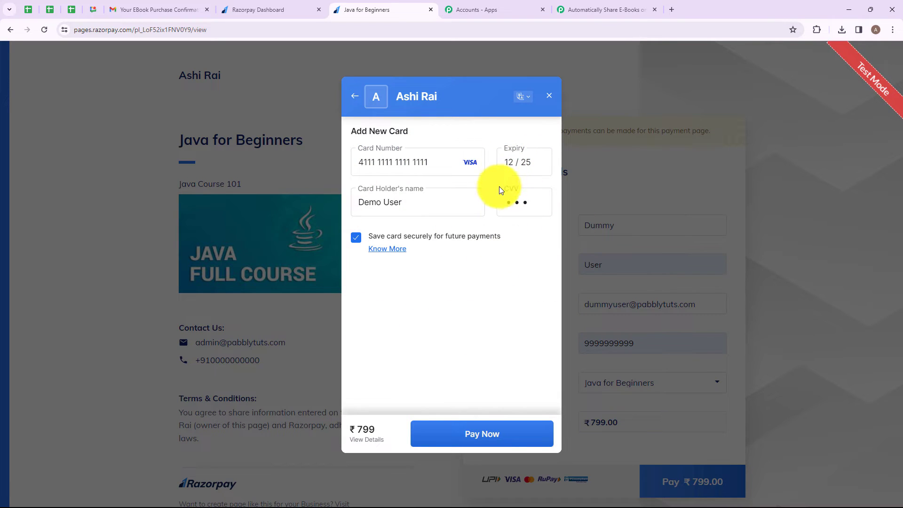
click(482, 432)
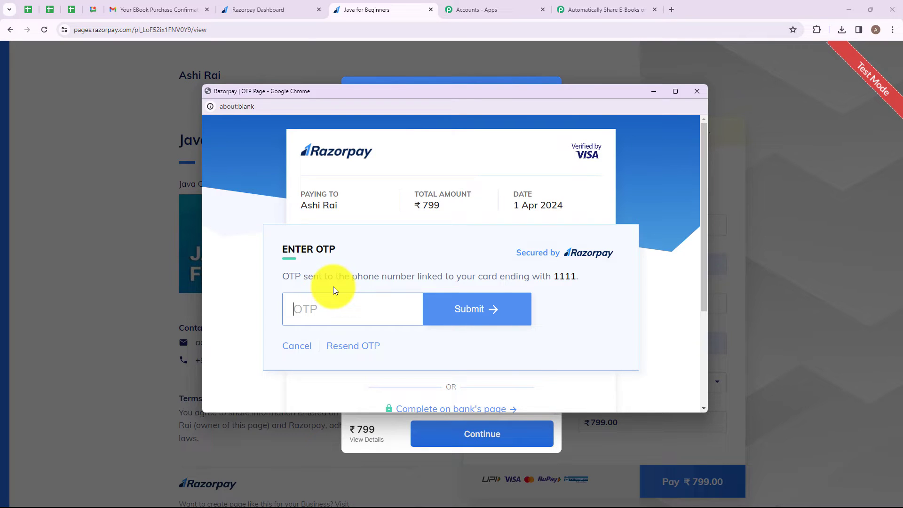
text(1111)
click(473, 315)
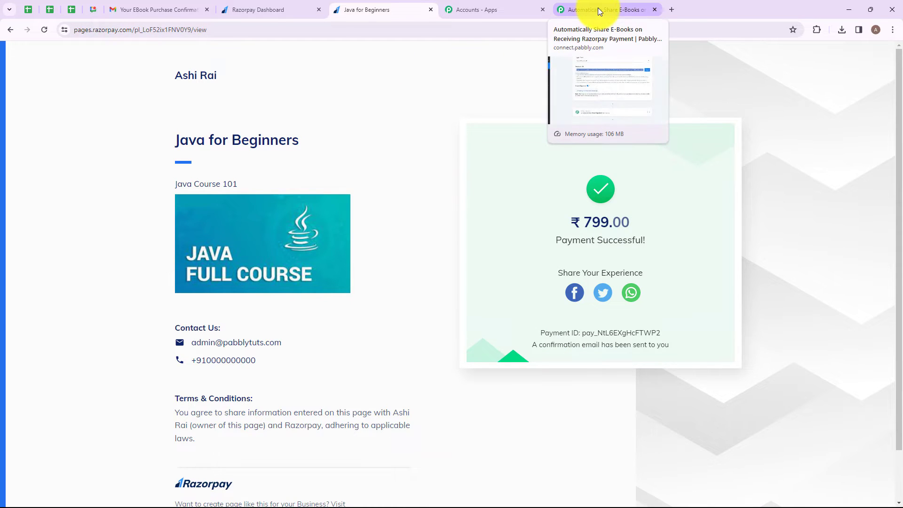
Return to the Pabbly Connect workflow and examine the captured webhook response, including the customer's name, email, course and payment amount.
click(597, 8)
scroll(467, 252, down, 6)
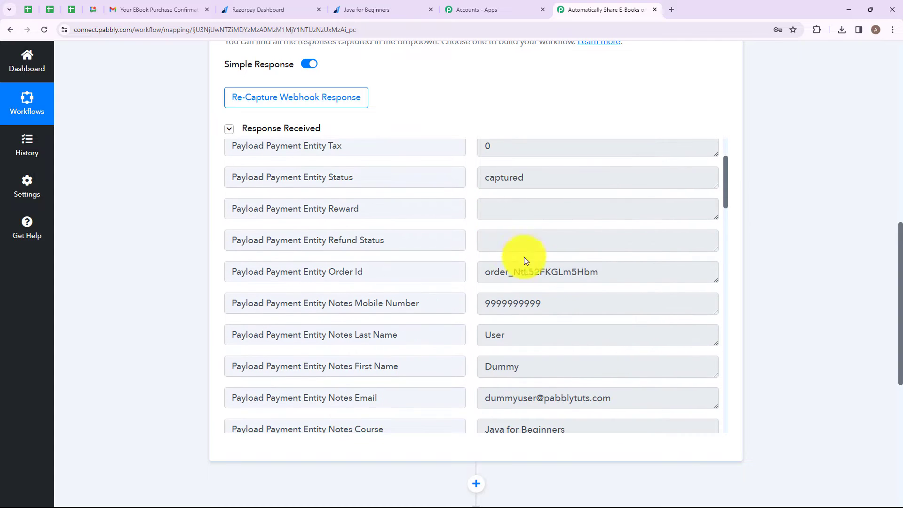
scroll(519, 270, down, 2)
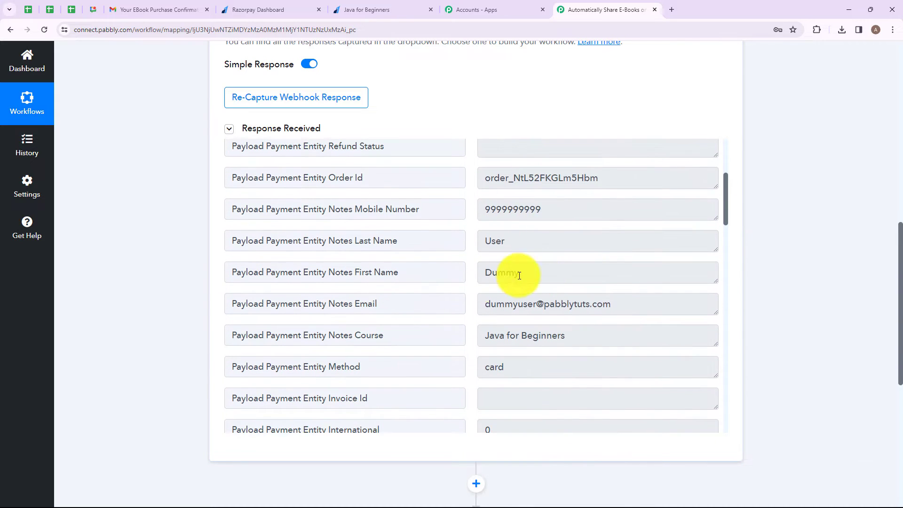
drag(520, 274, 475, 258)
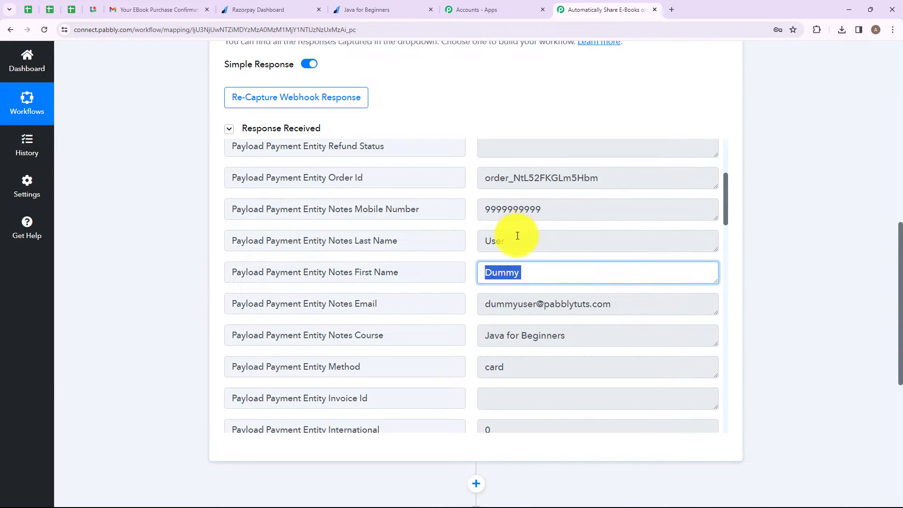
mouse_move(611, 304)
mouse_down()
mouse_move(492, 303)
mouse_move(618, 305)
mouse_up()
click(492, 302)
click(612, 340)
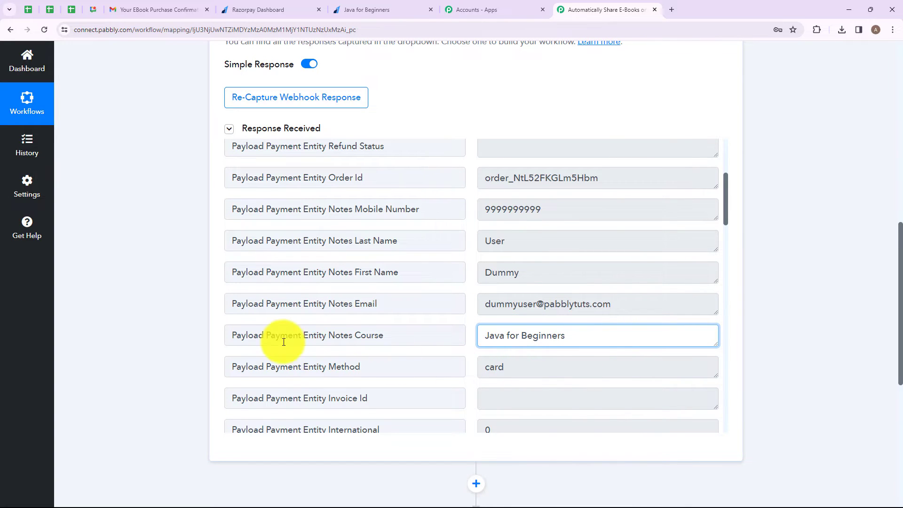
drag(304, 337, 397, 317)
scroll(577, 341, down, 1)
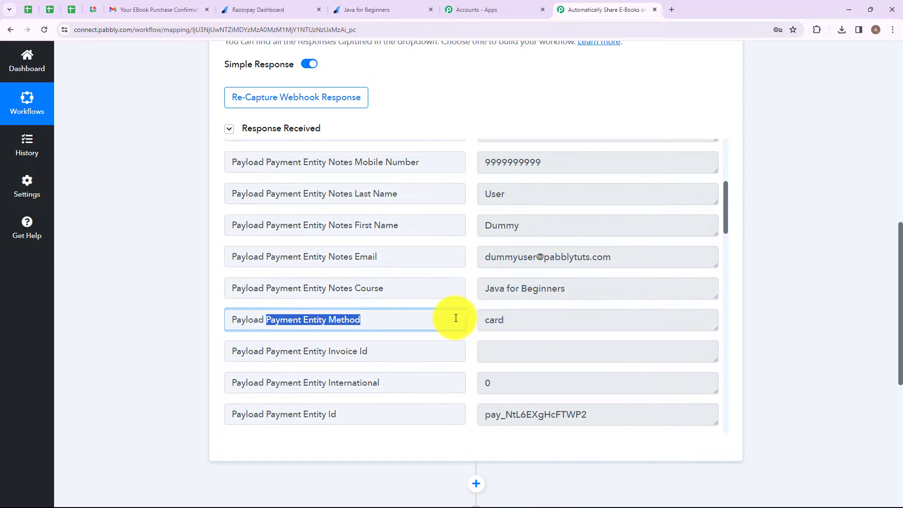
scroll(539, 230, down, 20)
scroll(539, 230, down, 3)
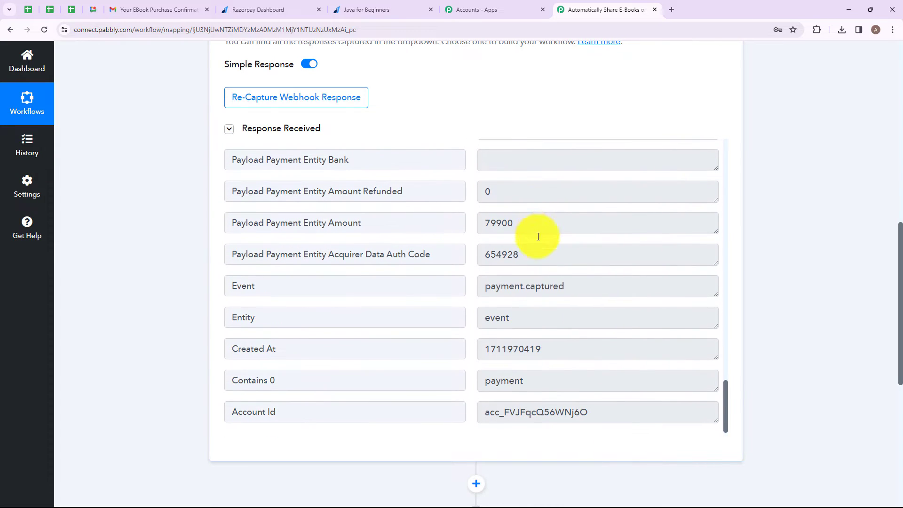
scroll(552, 303, up, 5)
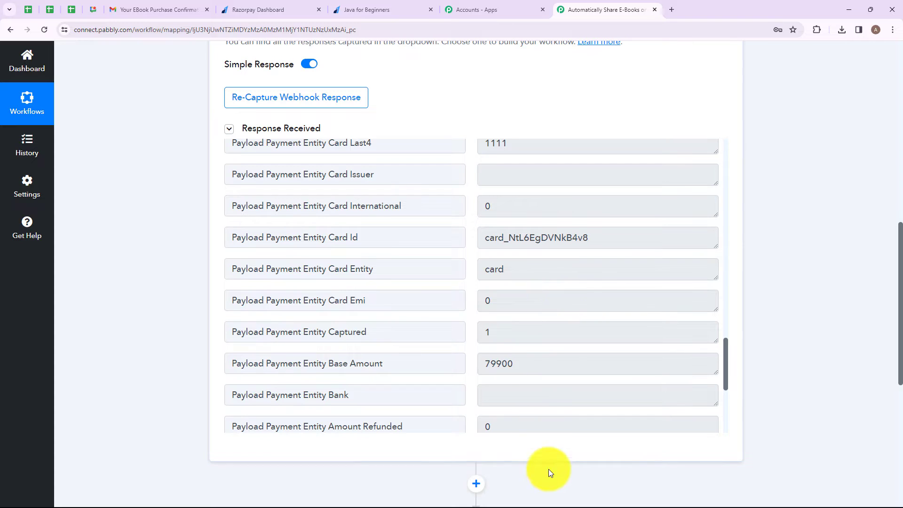
Search for Filter and choose Filter by Pabbly as the application for the workflow's second step.
scroll(548, 439, down, 4)
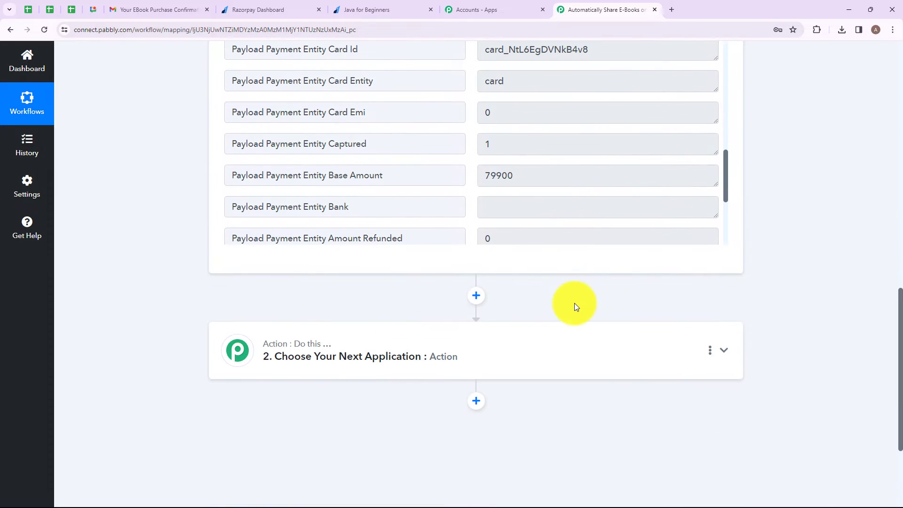
click(520, 339)
scroll(347, 238, up, 3)
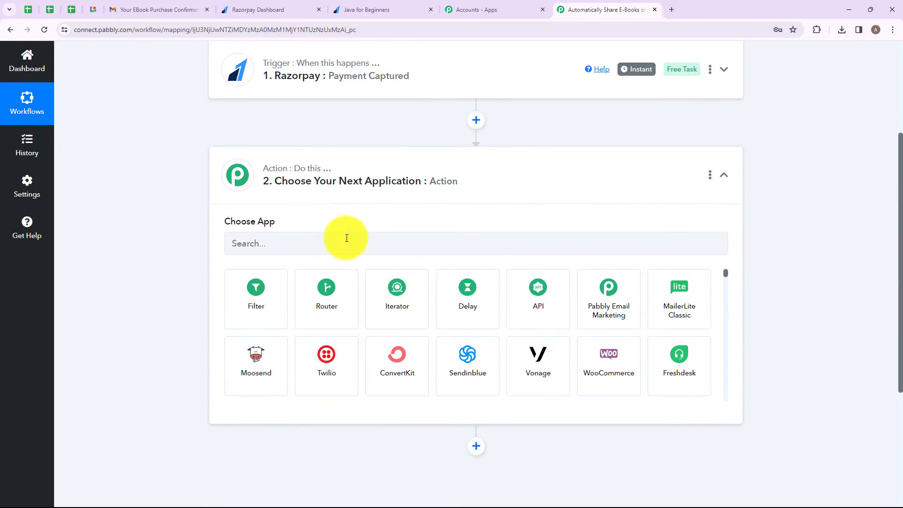
click(347, 238)
text(Fil)
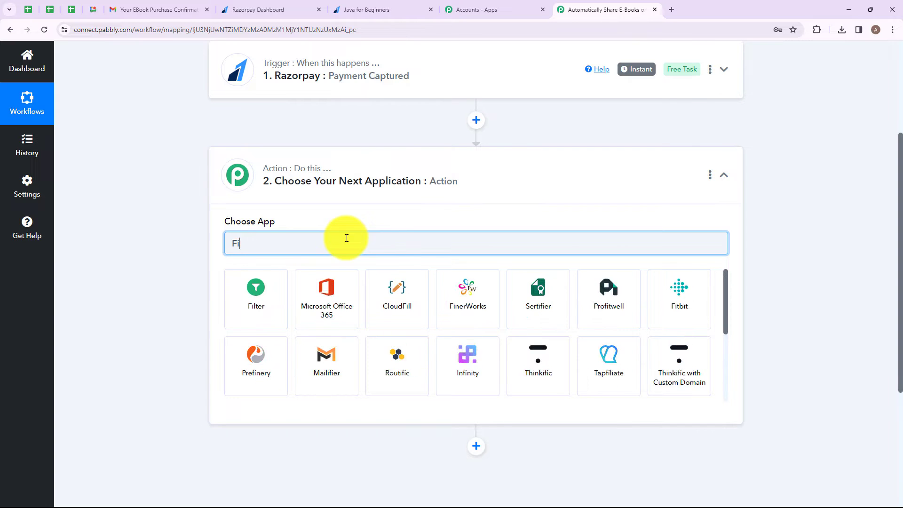
click(254, 293)
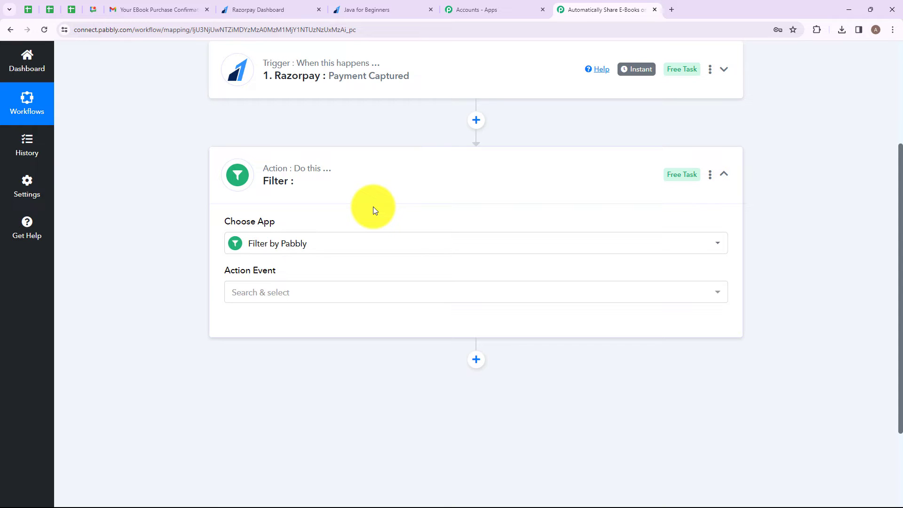
Set the filter step's action event to Filter Values and connect it.
mouse_move(247, 273)
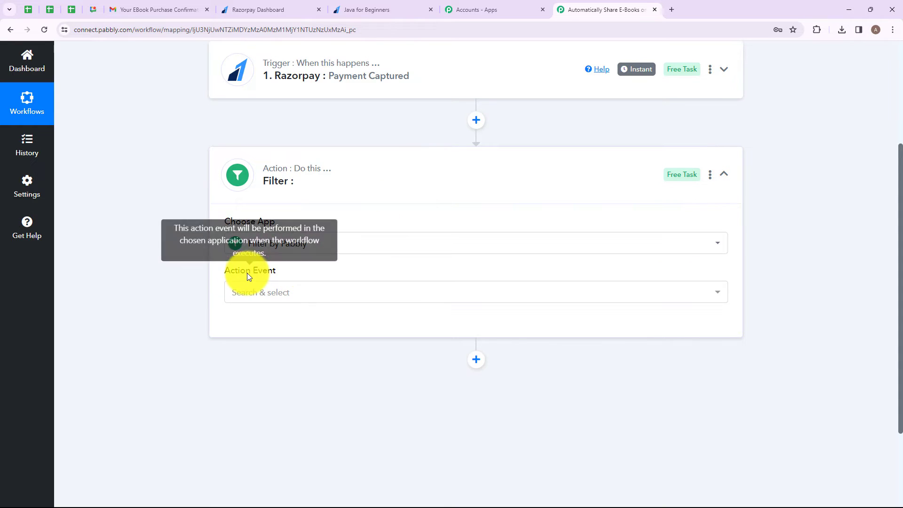
click(298, 293)
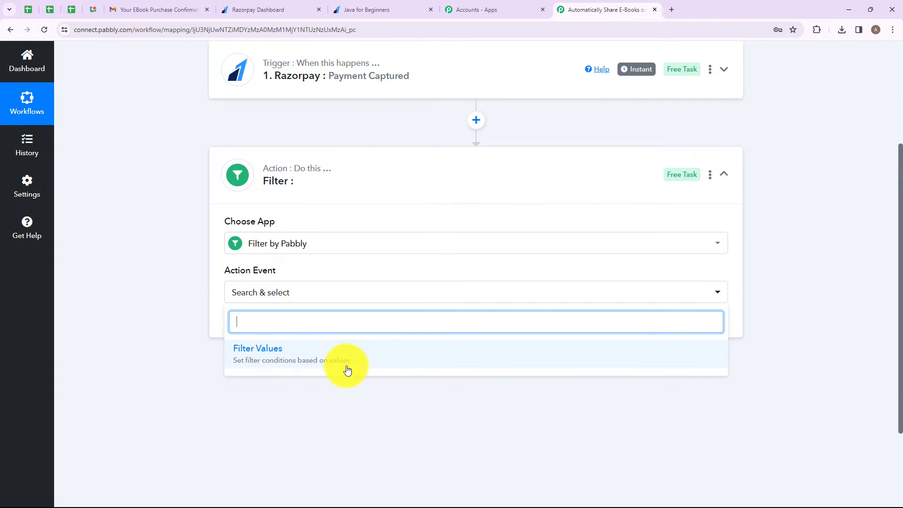
click(378, 359)
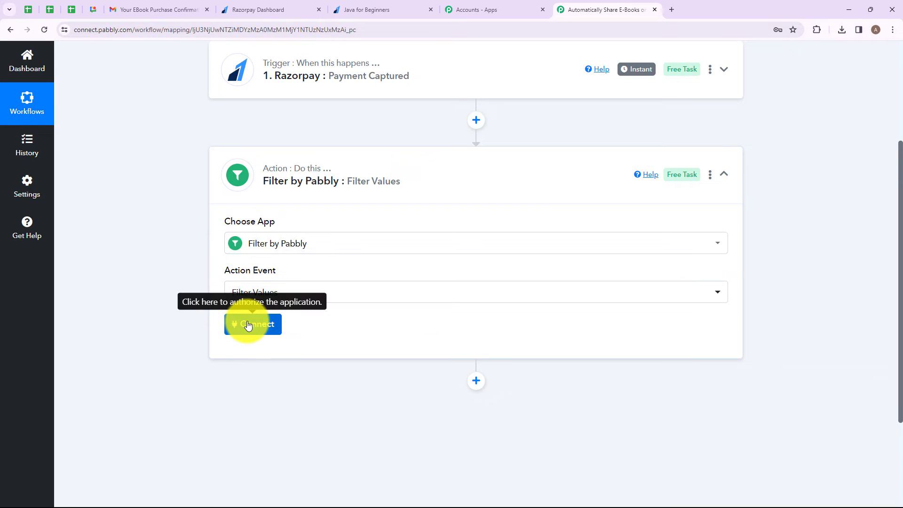
click(248, 324)
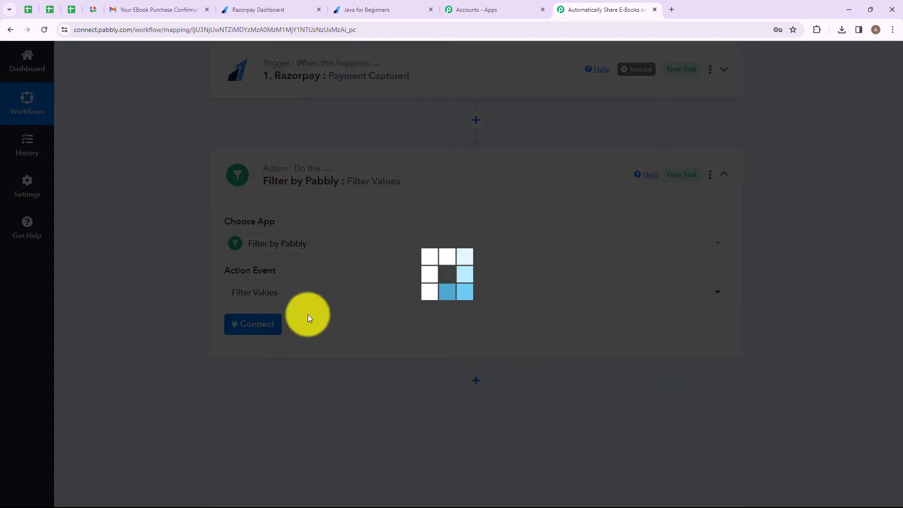
Set the filter condition's label to Payload Payment Entity Notes Course from the Razorpay Payment Captured data.
scroll(388, 315, down, 2)
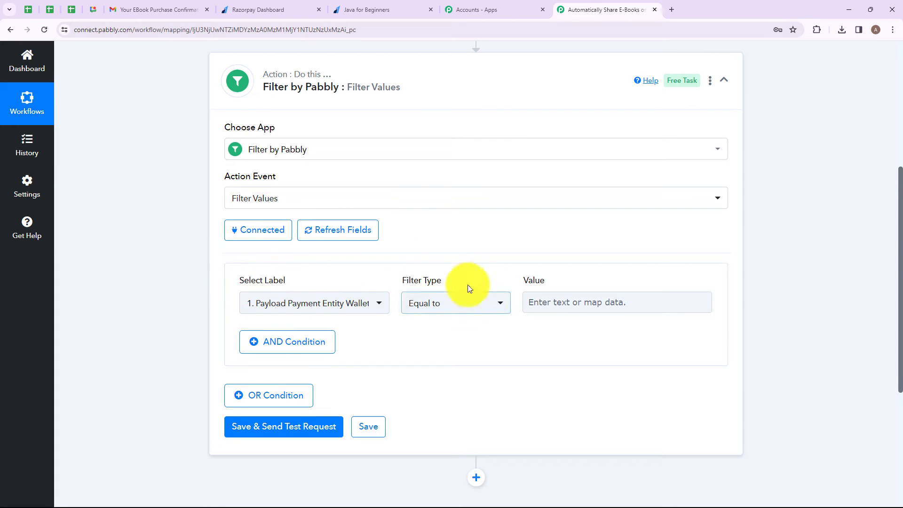
mouse_move(548, 281)
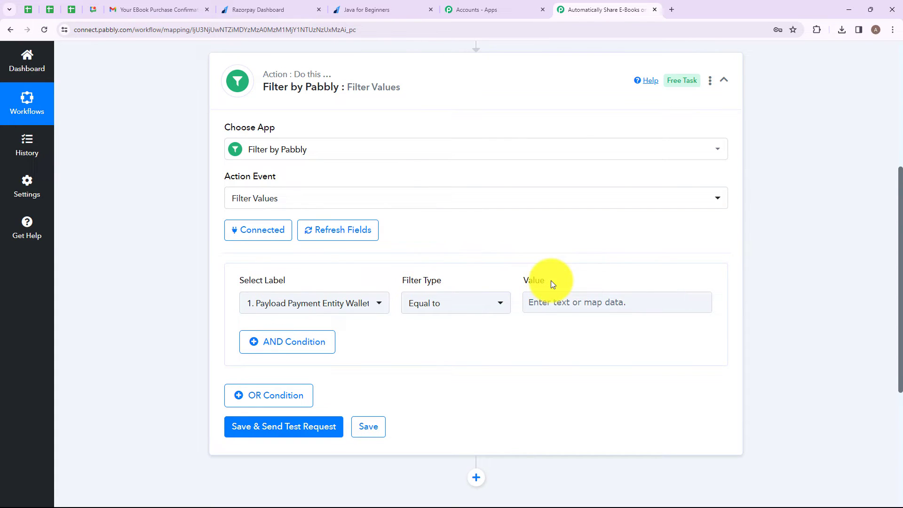
click(353, 308)
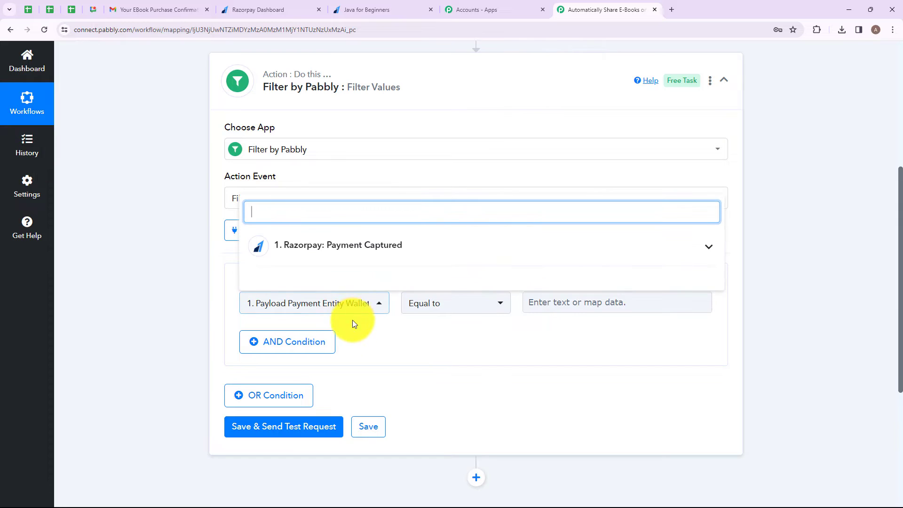
click(358, 247)
scroll(339, 350, down, 5)
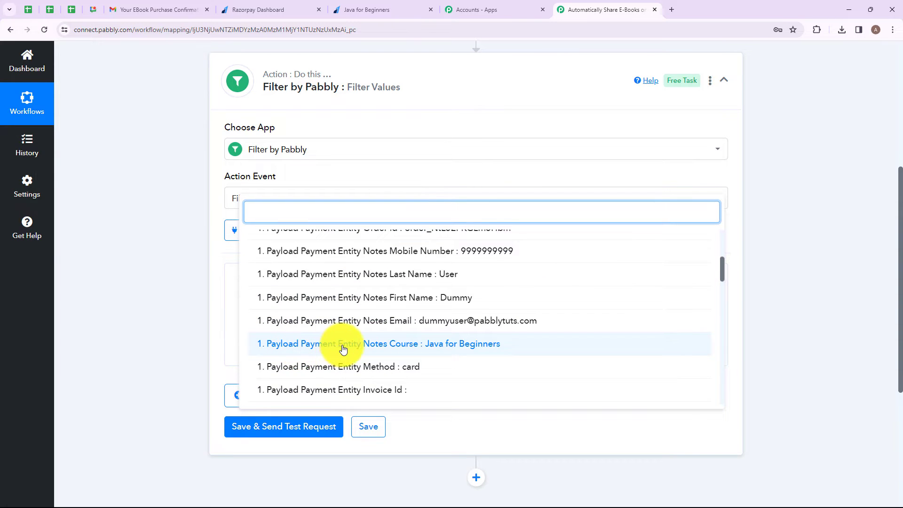
click(412, 352)
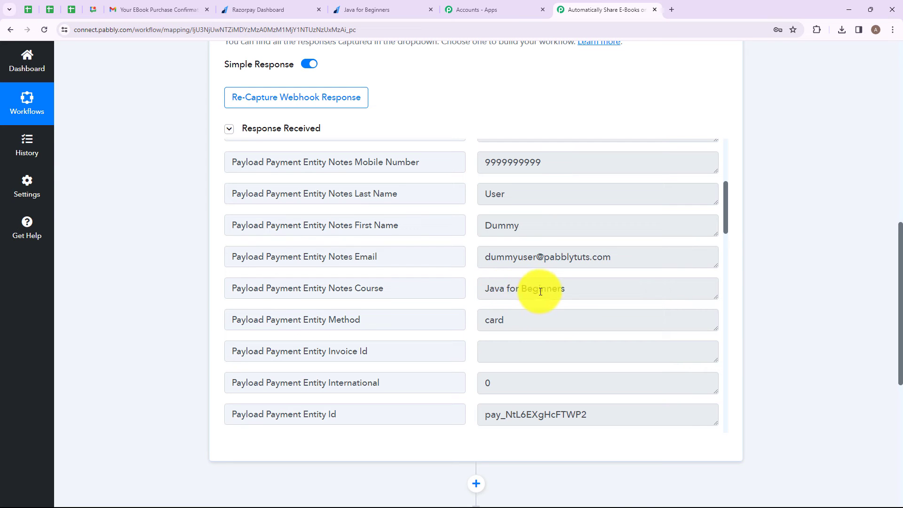
Copy the course name Java for Beginners from the captured webhook response and set it as the filter condition's Equal to value.
triple_click(557, 290)
key(ctrl+c)
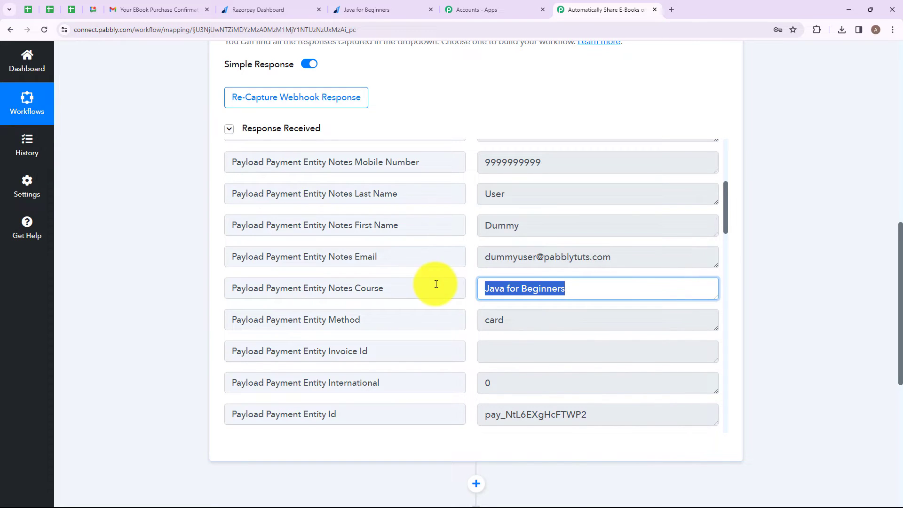
click(478, 312)
scroll(584, 276, down, 5)
click(560, 396)
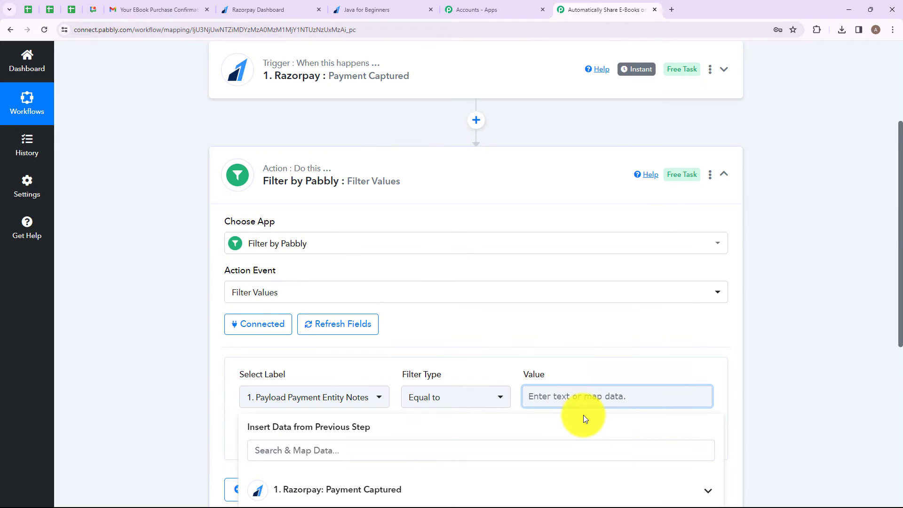
key(ctrl+v)
click(515, 368)
scroll(444, 362, down, 4)
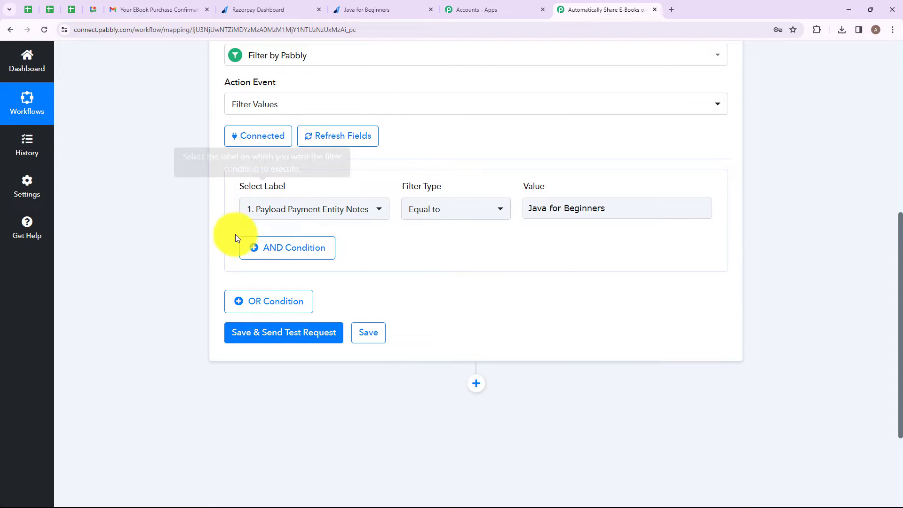
Save the filter step with a test request and check the returned status and message.
click(275, 333)
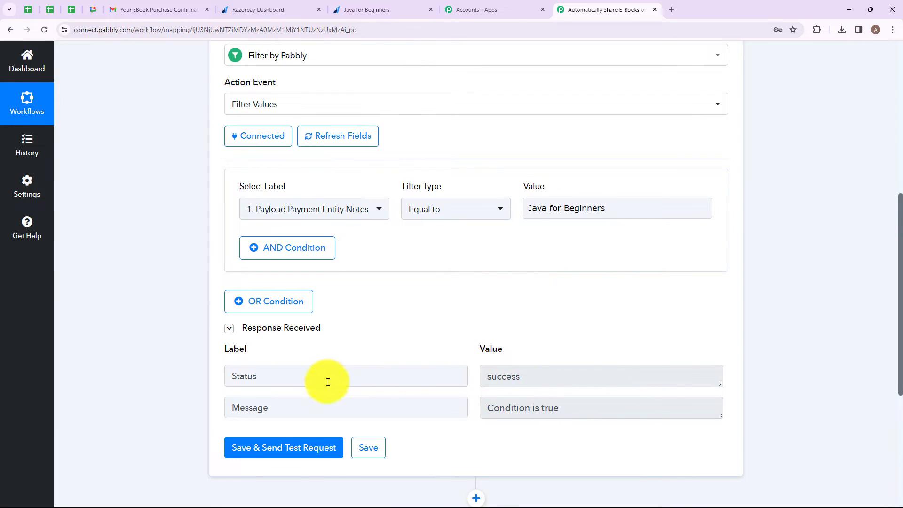
click(348, 385)
click(540, 383)
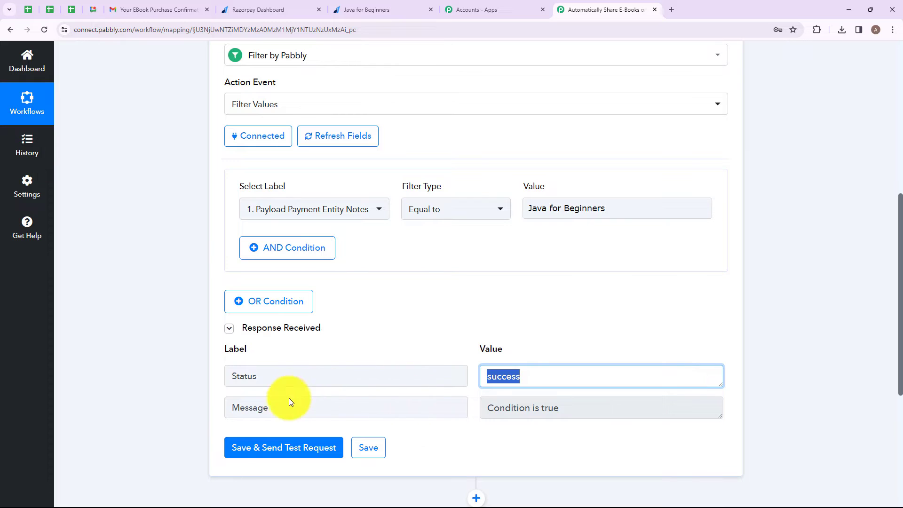
click(266, 408)
click(555, 411)
click(501, 322)
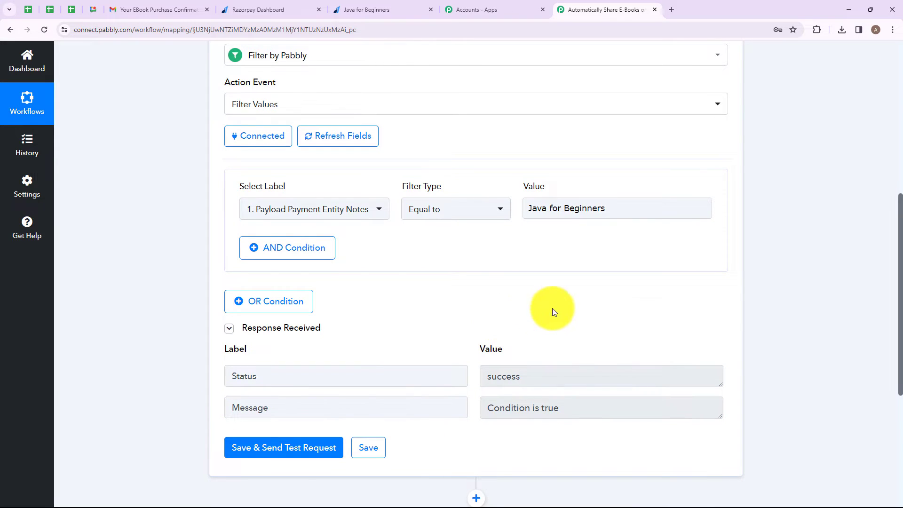
Add an action step after the filter using Gmail with Send Email as its action event.
scroll(517, 282, down, 5)
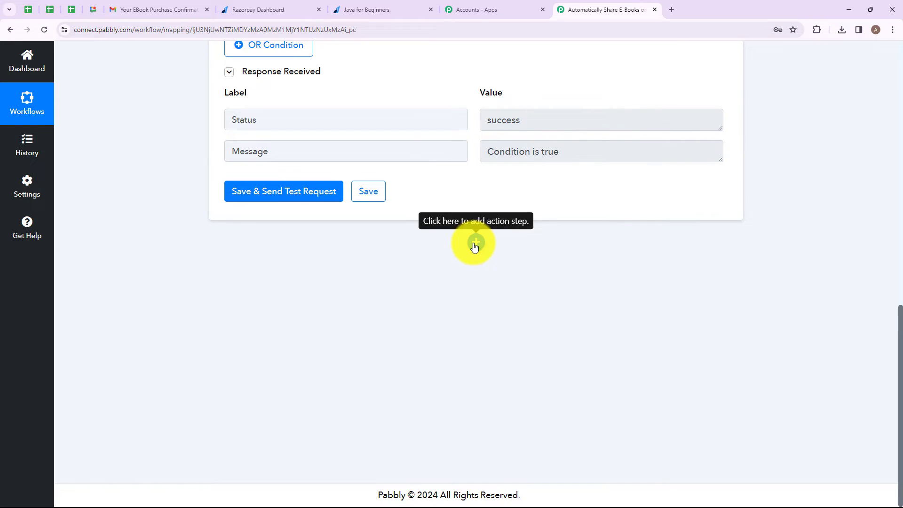
click(475, 243)
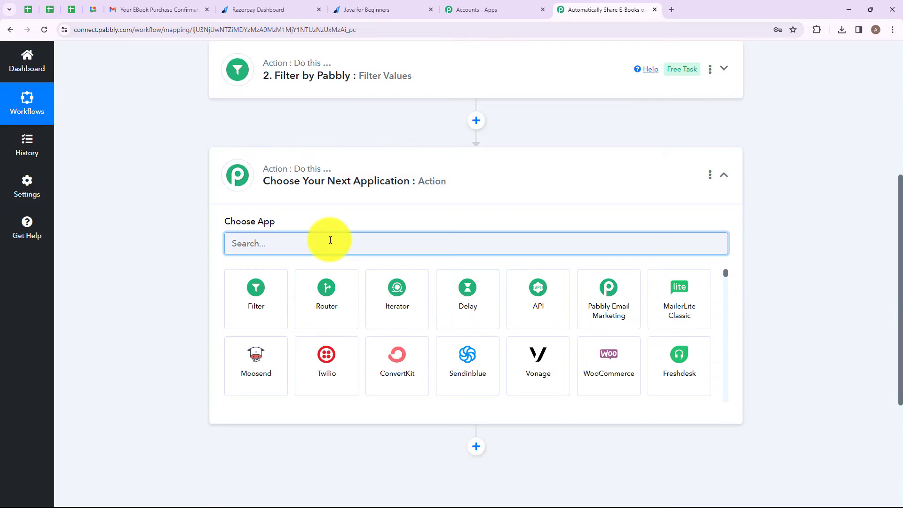
text(Gmai)
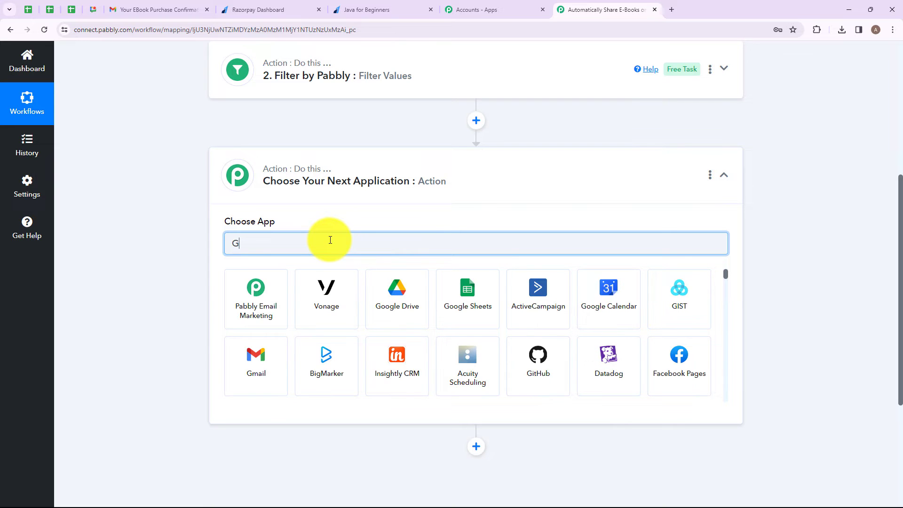
click(260, 296)
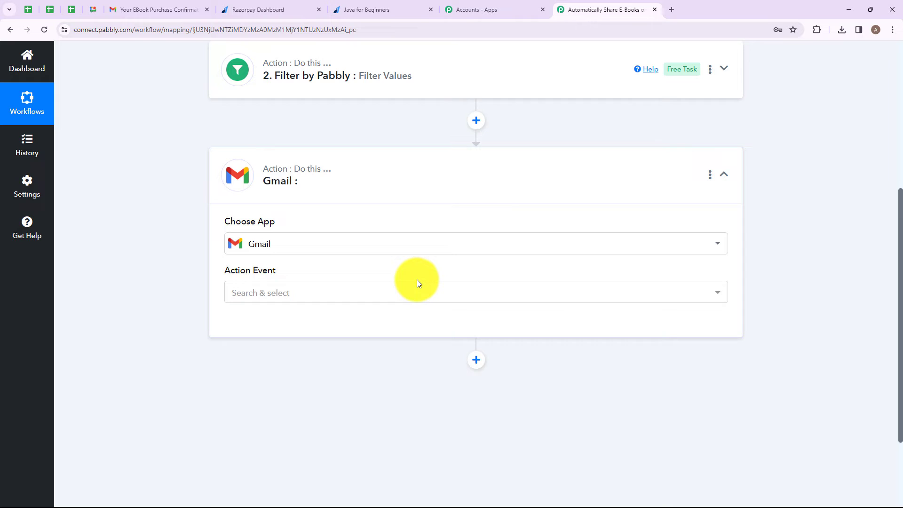
mouse_move(234, 276)
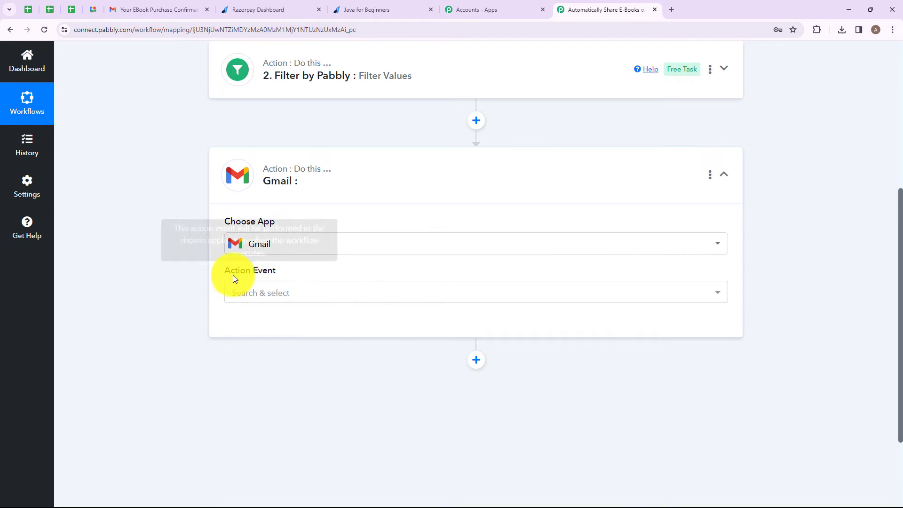
click(311, 296)
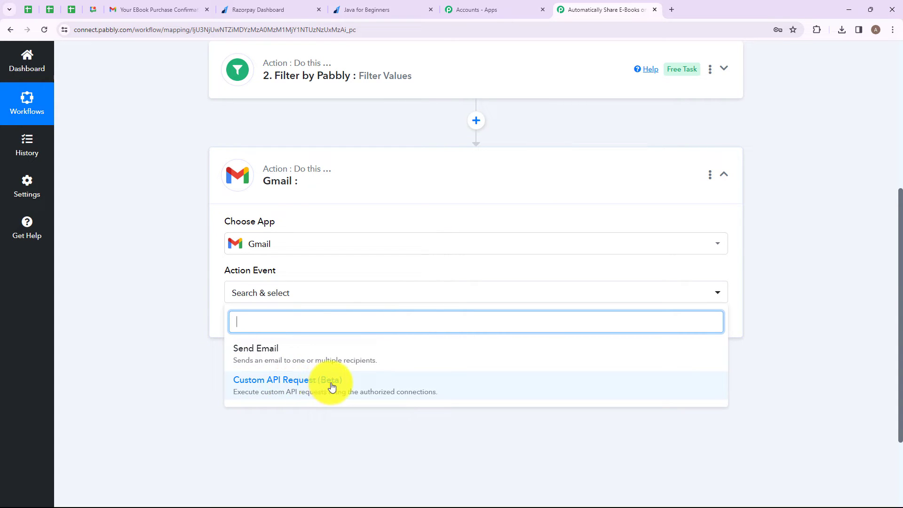
click(294, 355)
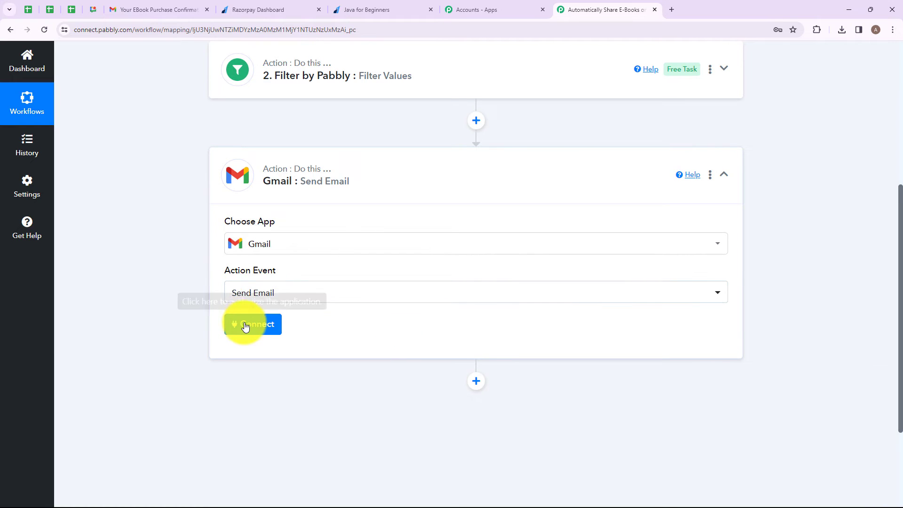
Connect the Gmail step through a new connection, choosing the Google account and allowing Pabbly Connect access.
click(246, 326)
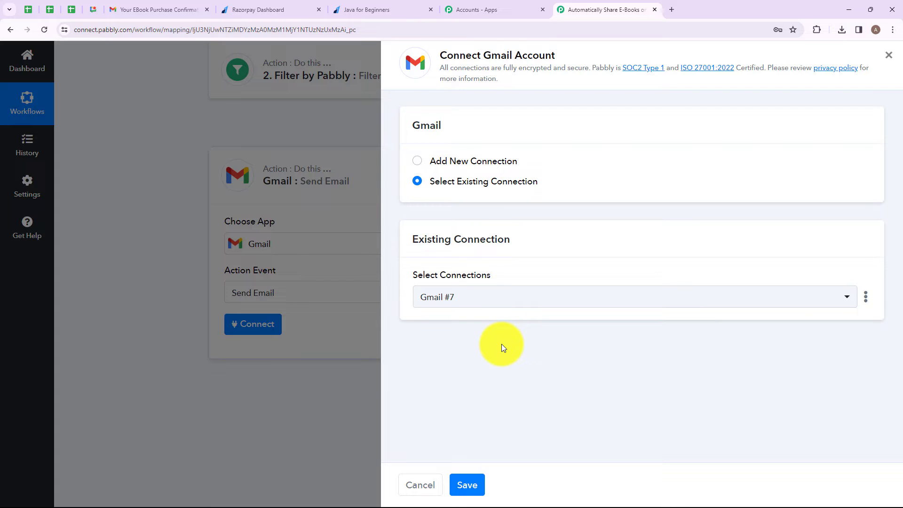
click(414, 160)
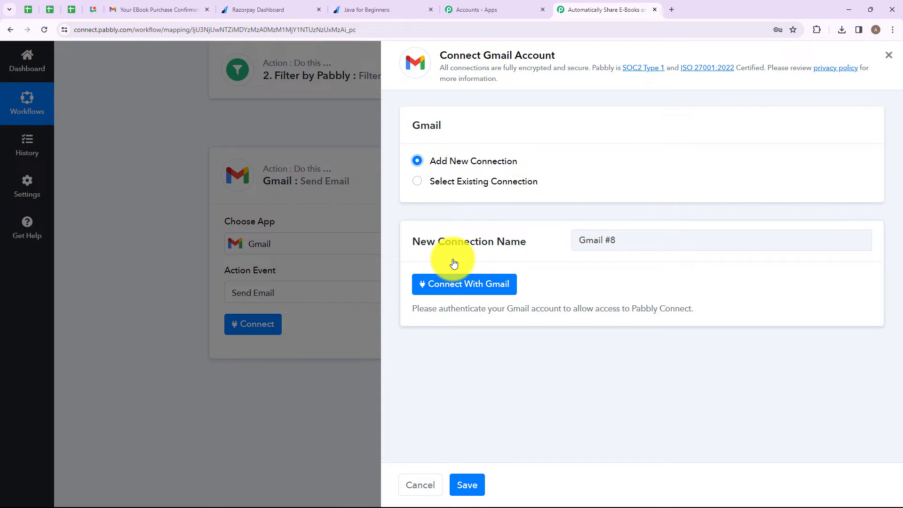
click(440, 285)
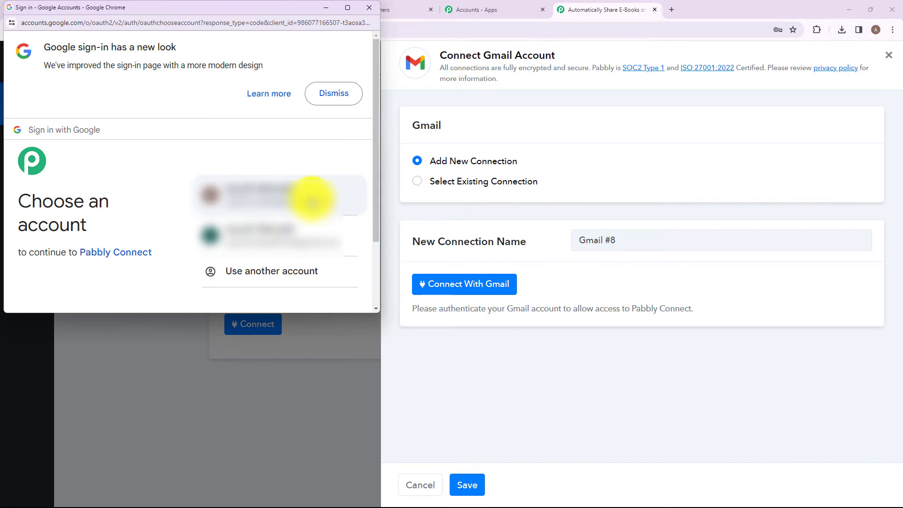
click(312, 201)
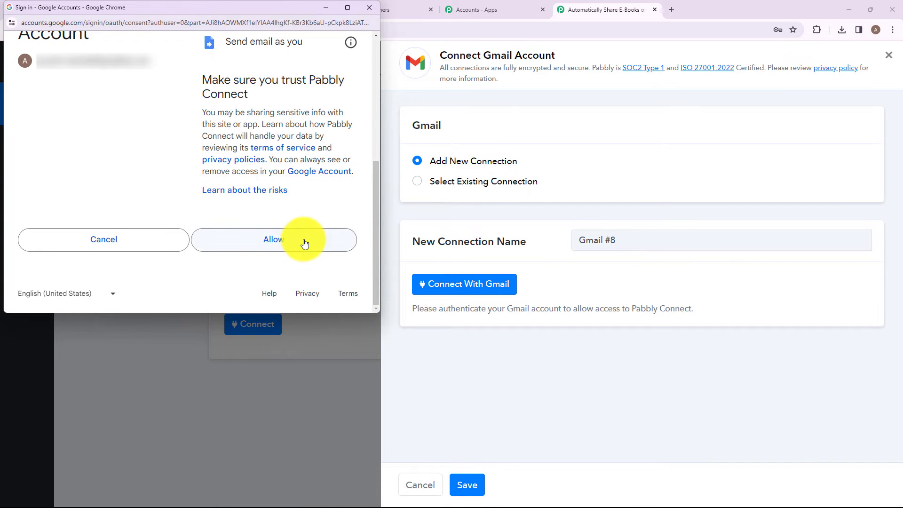
click(304, 243)
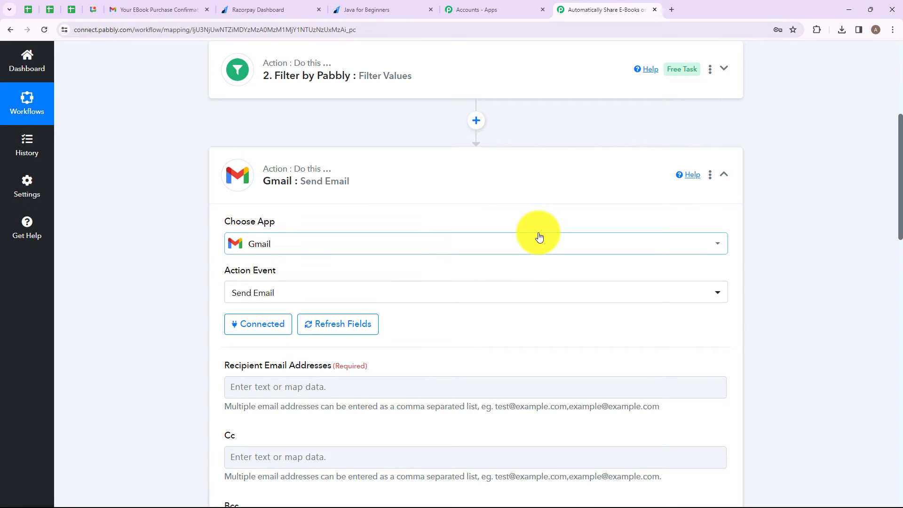
Map the recipient email address to Payload Payment Entity Notes Email from the Razorpay Payment Captured data.
scroll(231, 183, down, 4)
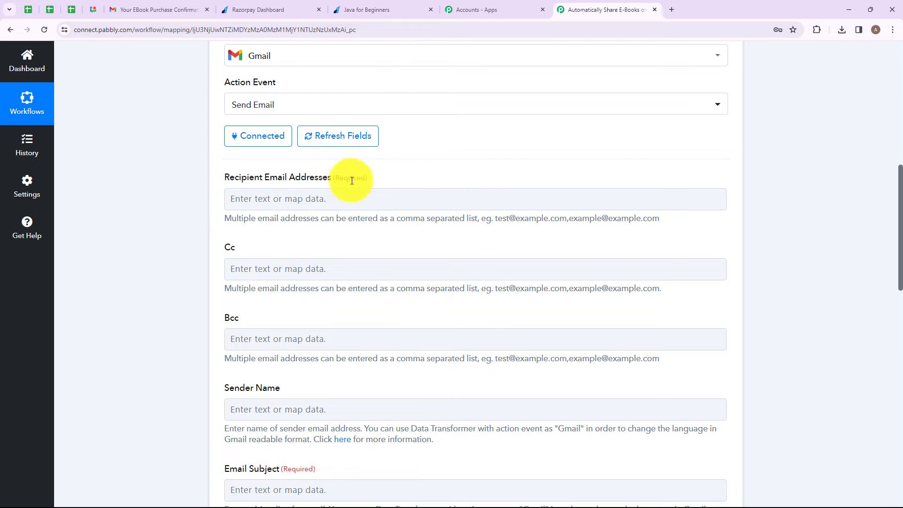
double_click(392, 177)
click(392, 177)
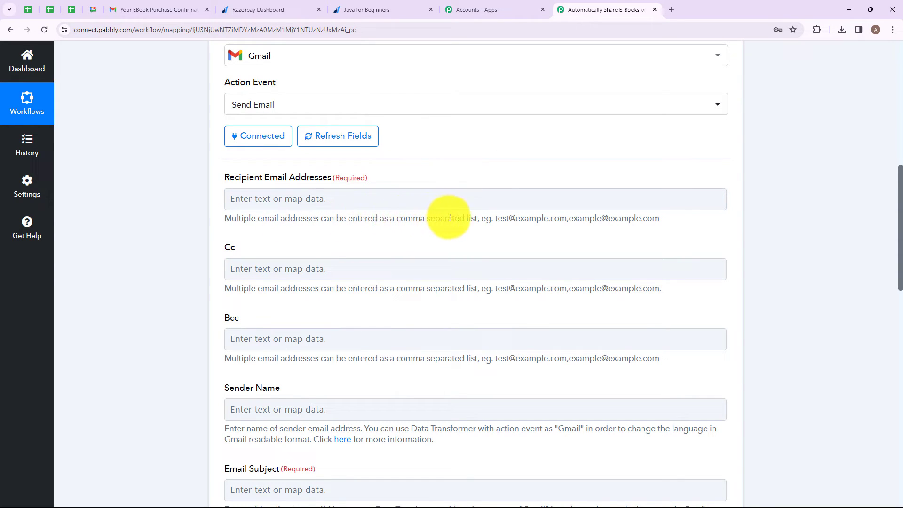
drag(494, 218, 671, 218)
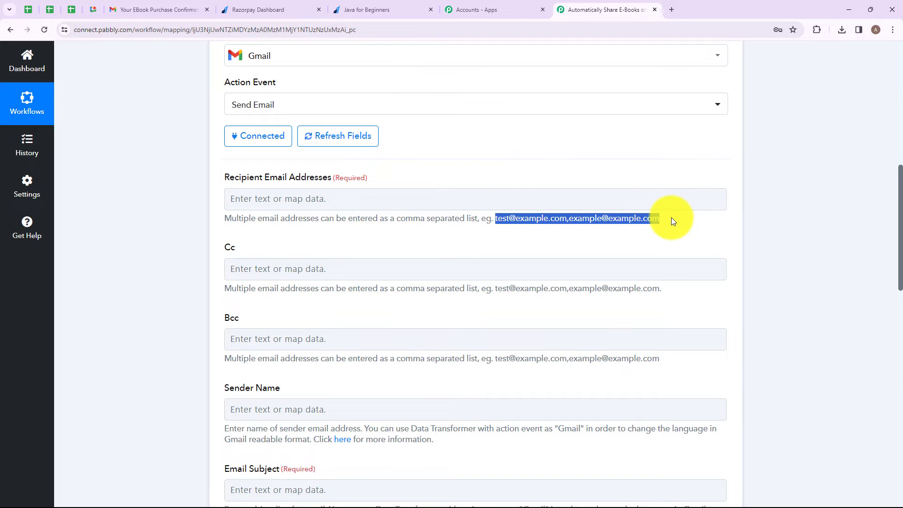
click(295, 200)
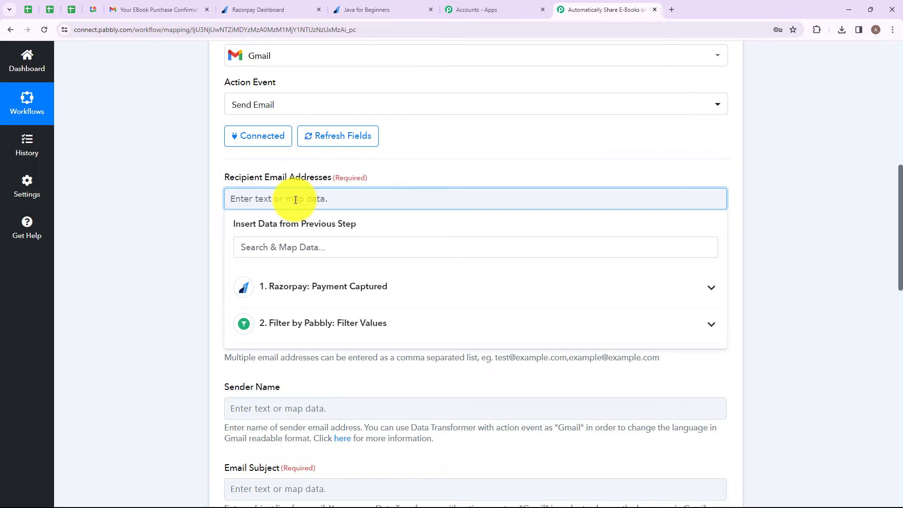
click(320, 247)
text(ema)
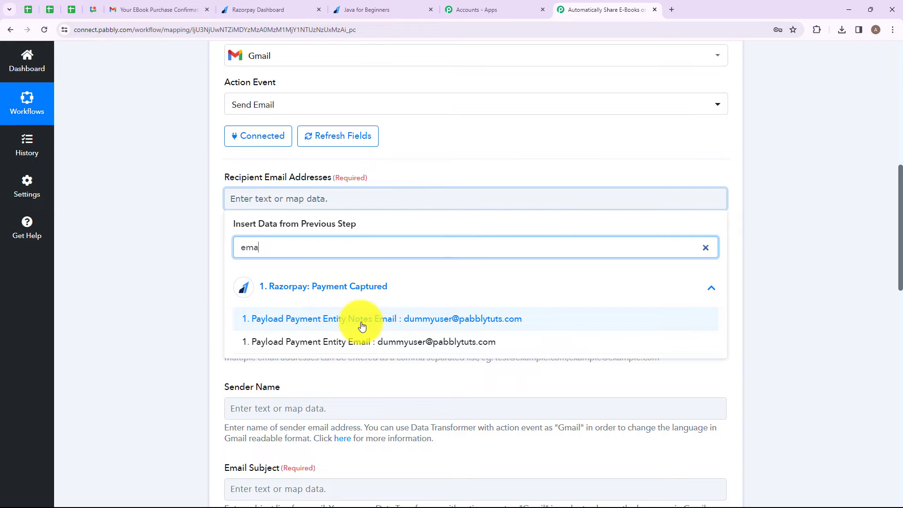
click(429, 325)
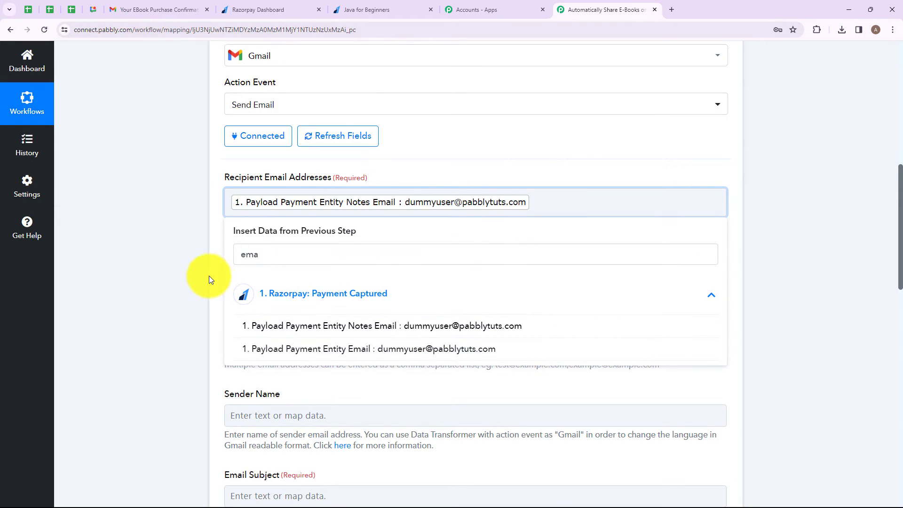
click(222, 289)
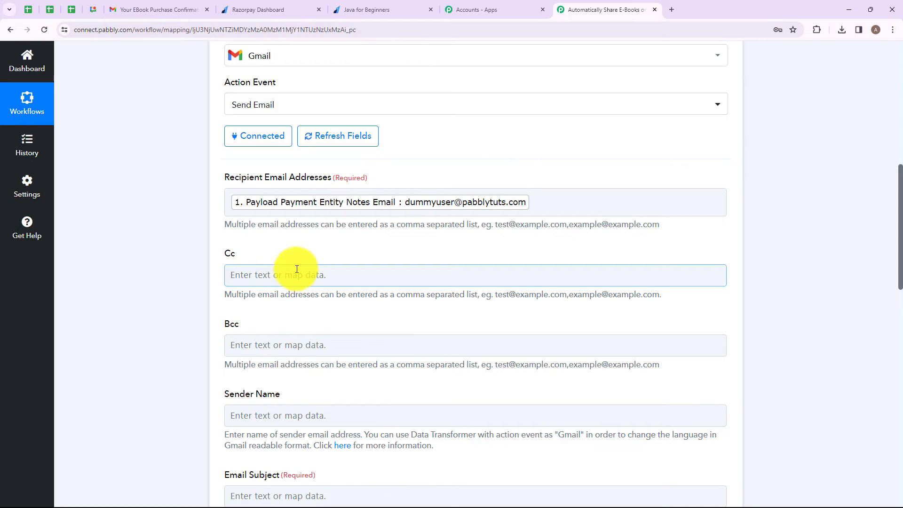
Set the email's sender name to Demo User.
scroll(349, 168, down, 3)
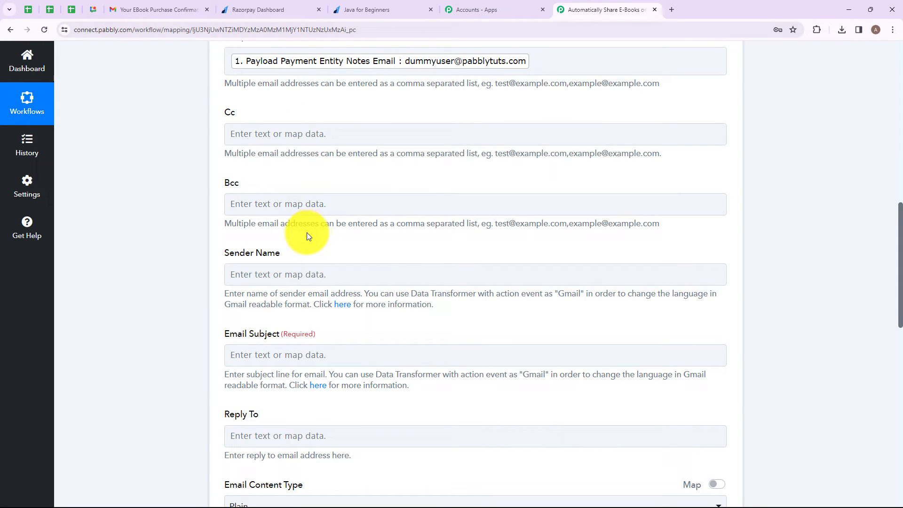
click(299, 275)
scroll(335, 234, down, 2)
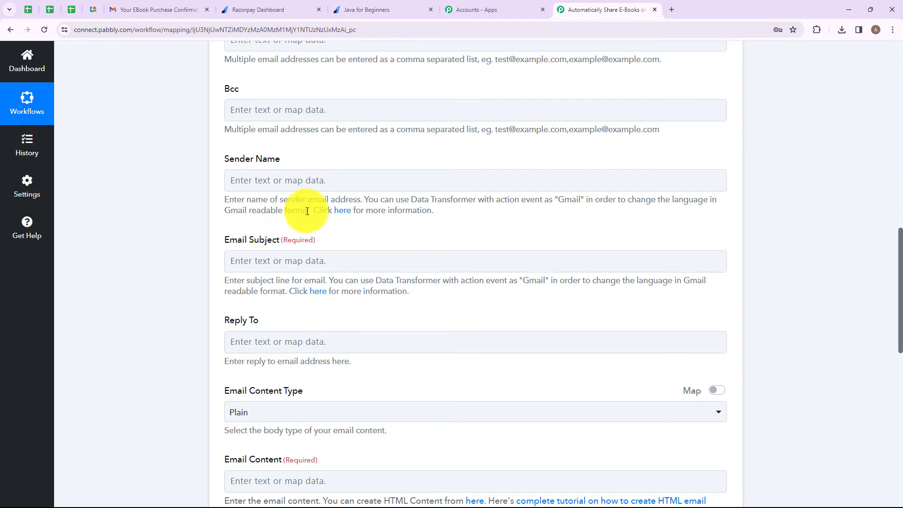
double_click(329, 210)
drag(374, 207, 453, 212)
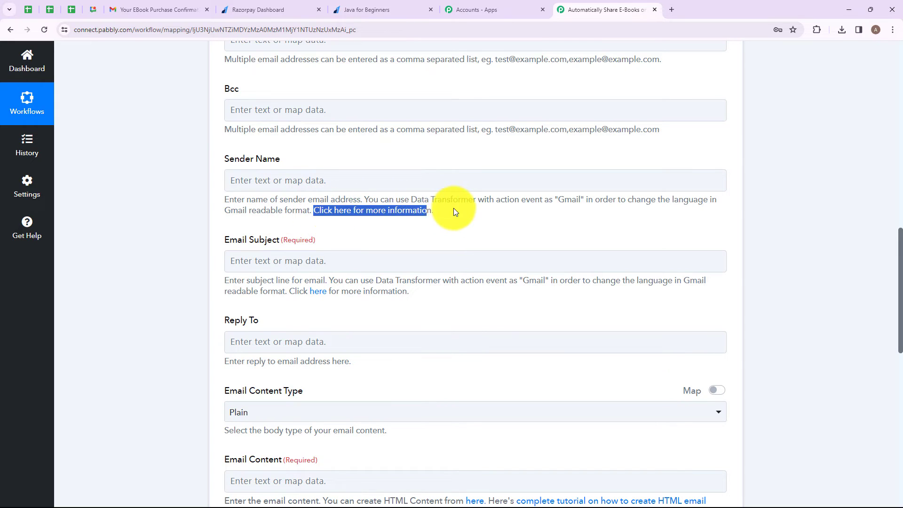
click(254, 184)
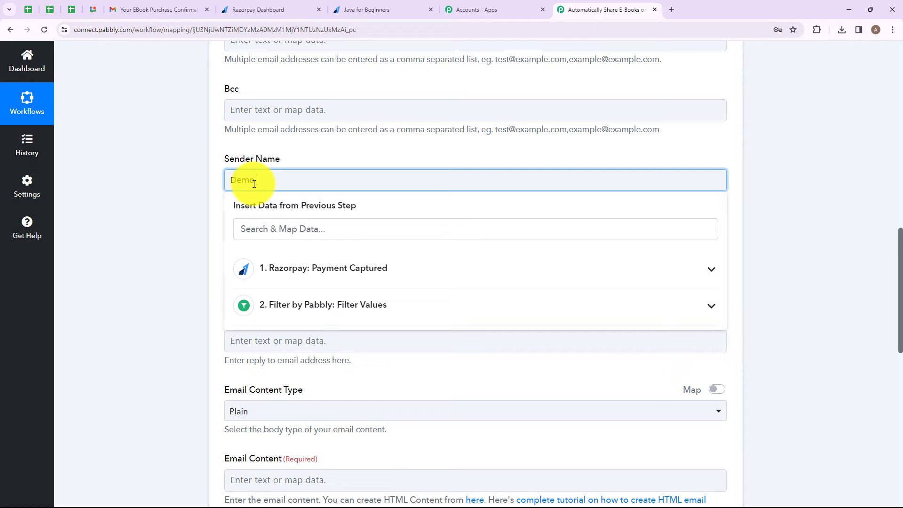
text(Demo User)
Set the email subject to "Your EBook Purchase Confirmation and Download Instructions".
scroll(252, 141, down, 3)
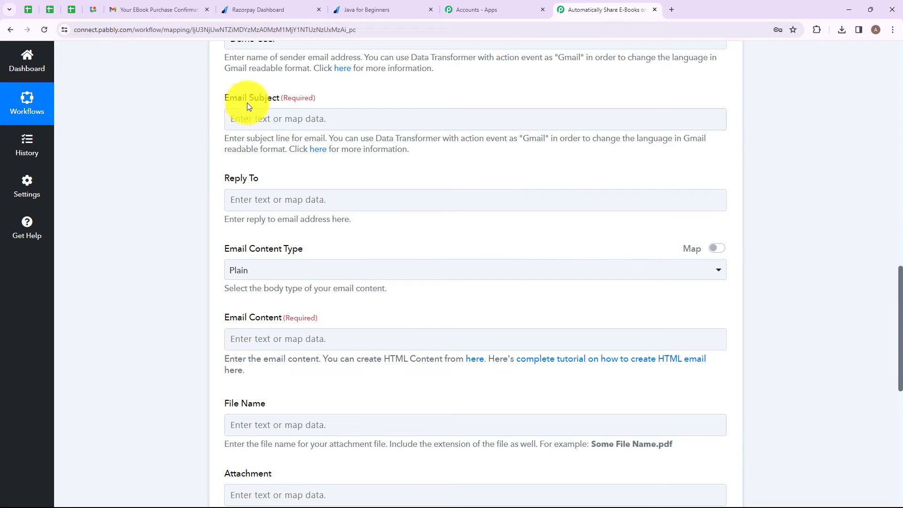
double_click(303, 97)
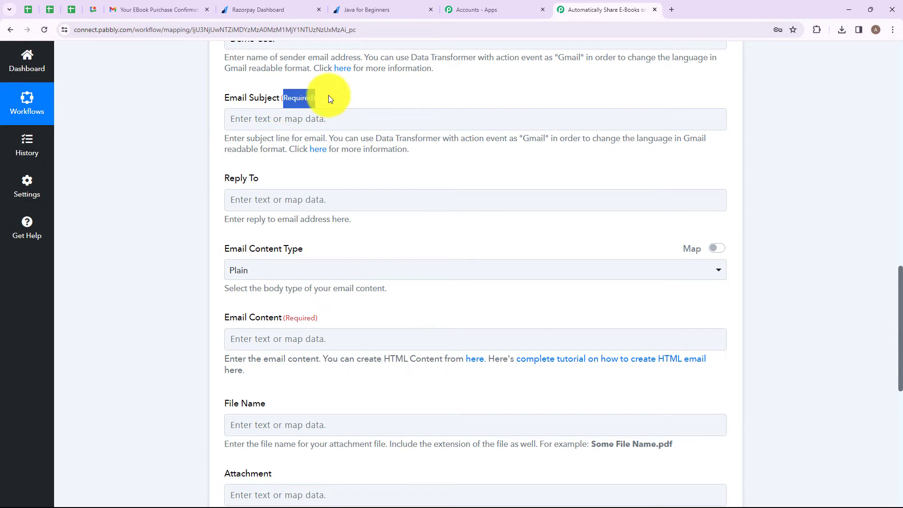
click(333, 95)
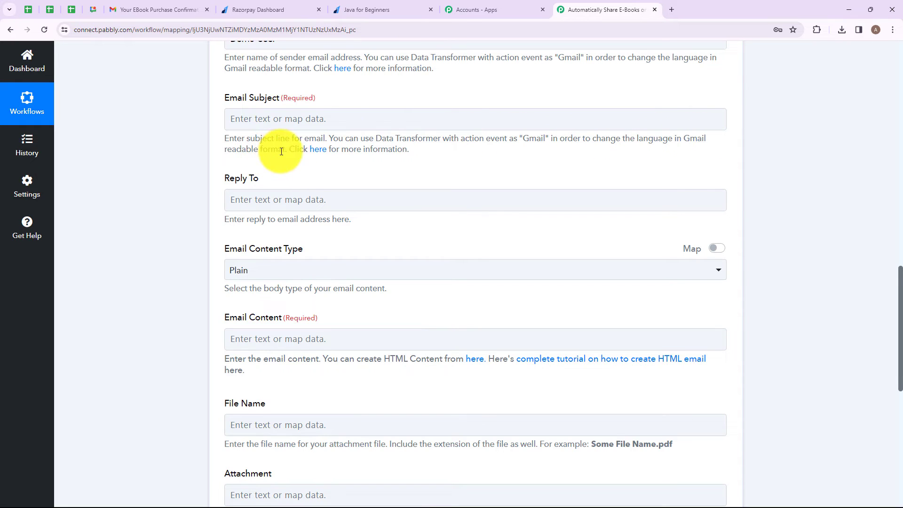
click(280, 118)
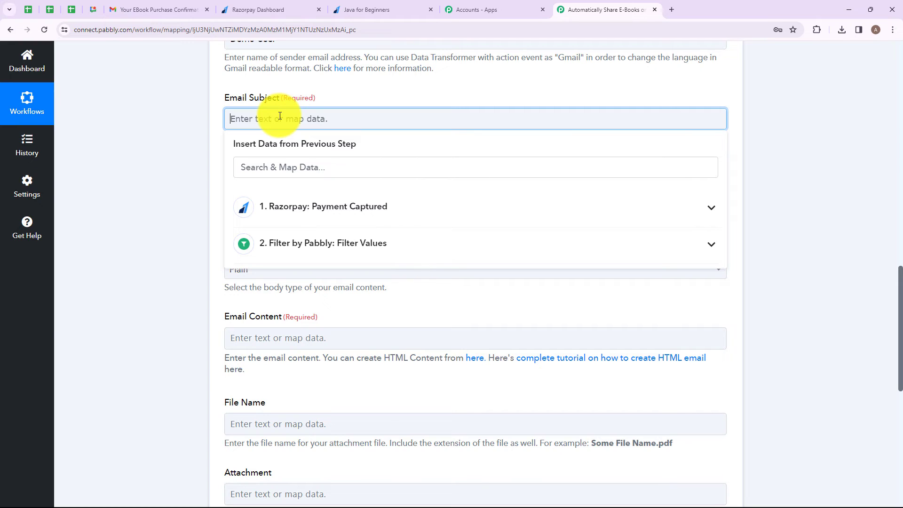
text(Your EBook Purchase Confirmation and Download Instructions)
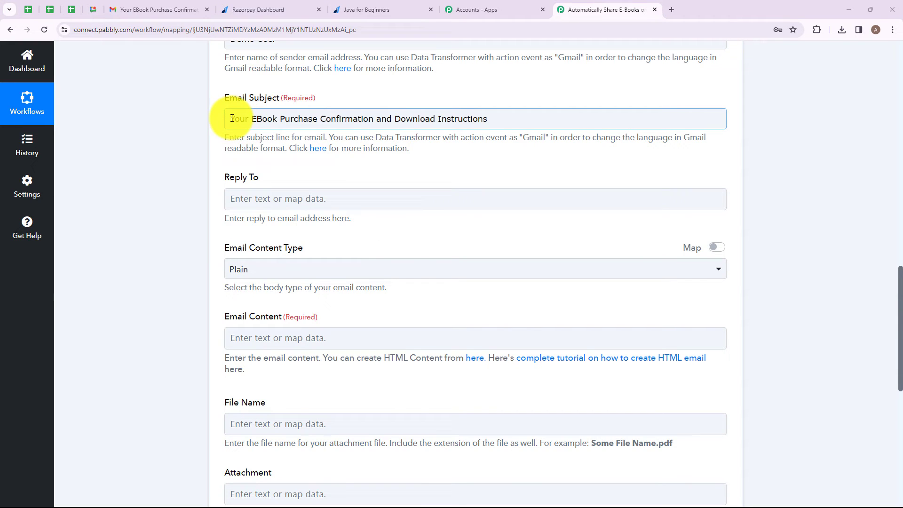
drag(232, 118, 377, 124)
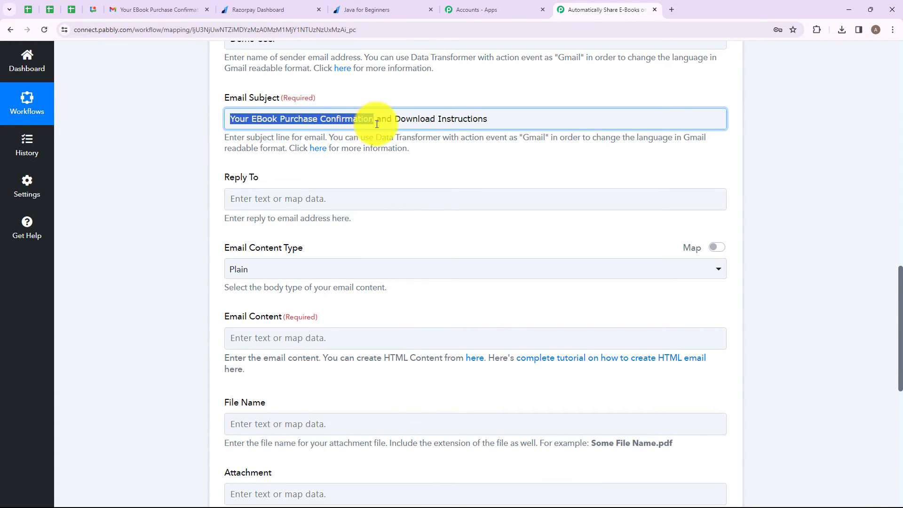
Check the available email content types and leave the type set to Plain.
drag(485, 137, 484, 136)
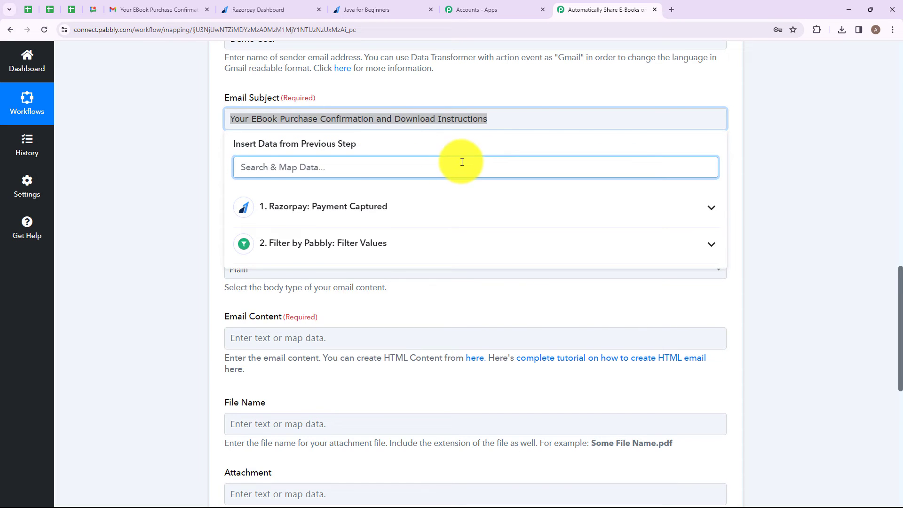
click(224, 113)
scroll(224, 113, down, 1)
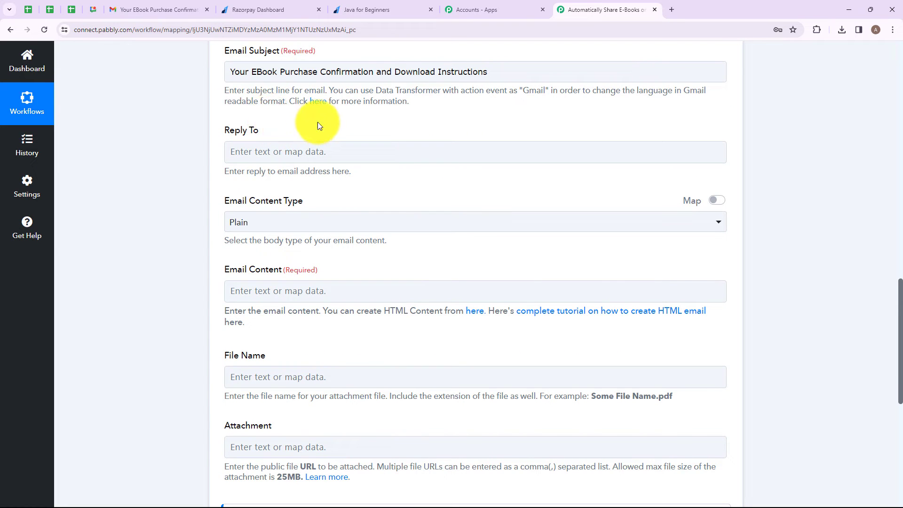
scroll(320, 120, down, 2)
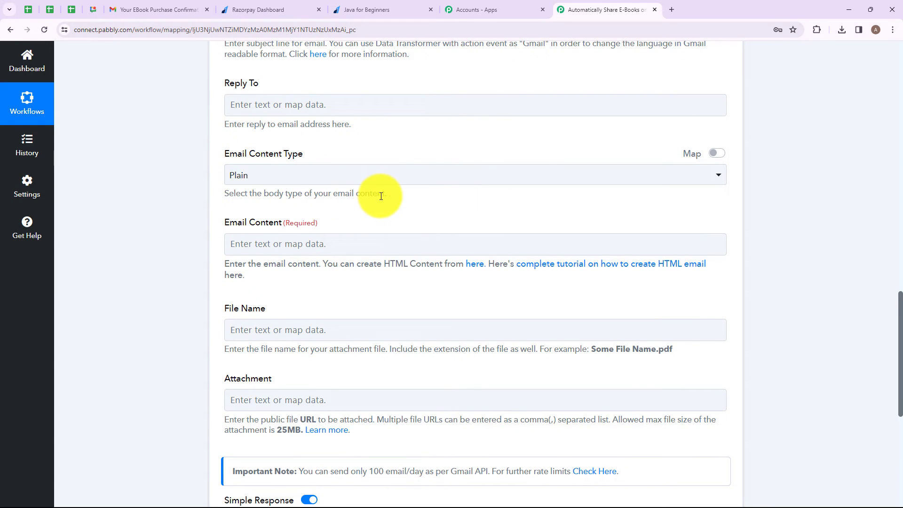
click(298, 178)
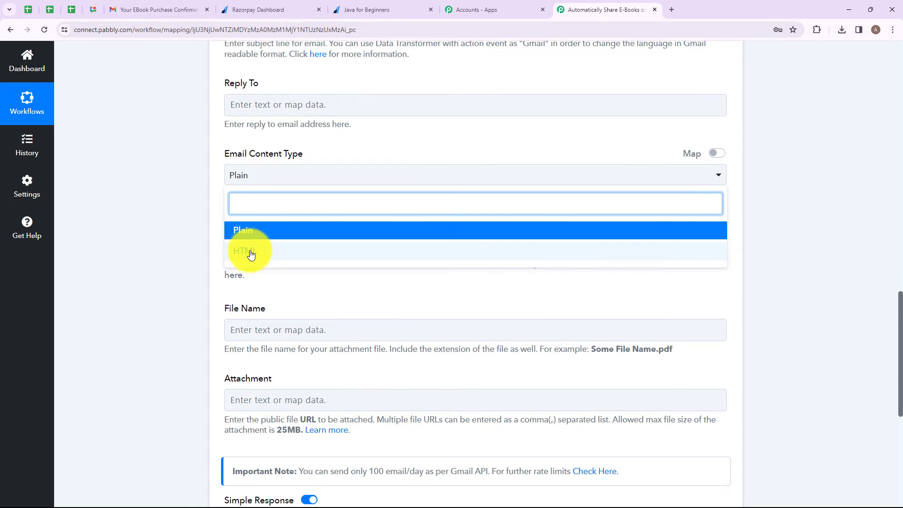
click(182, 261)
scroll(402, 206, down, 2)
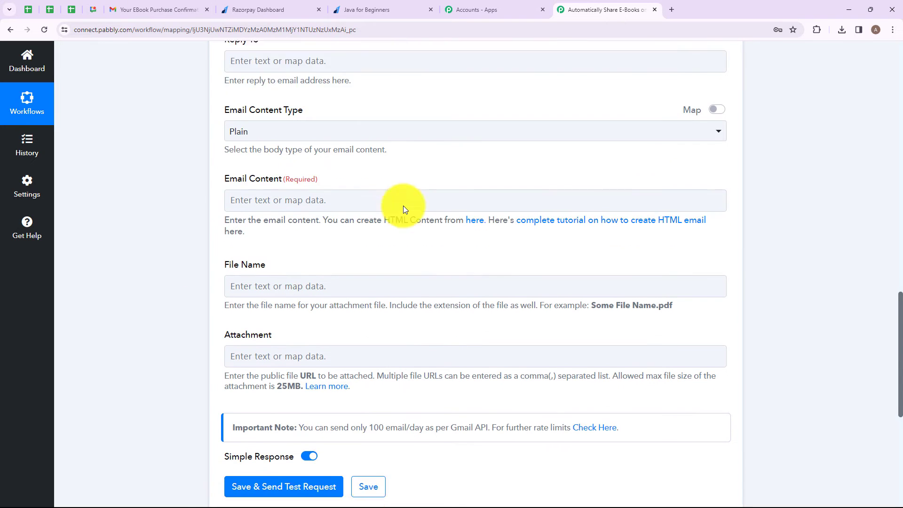
Fill the email content with a thank-you message for the attached Java for Beginners EBook, greeting the mapped Notes First Name and Last Name and signed Demo User.
click(253, 150)
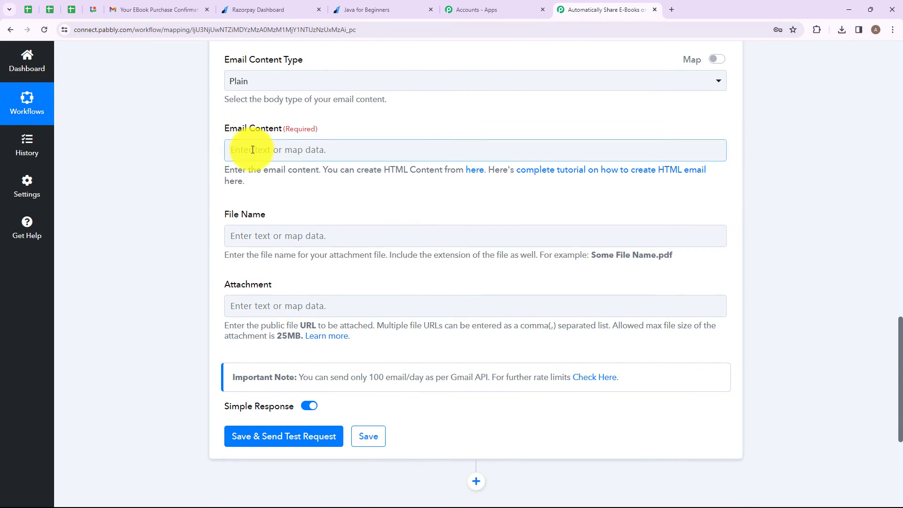
click(318, 149)
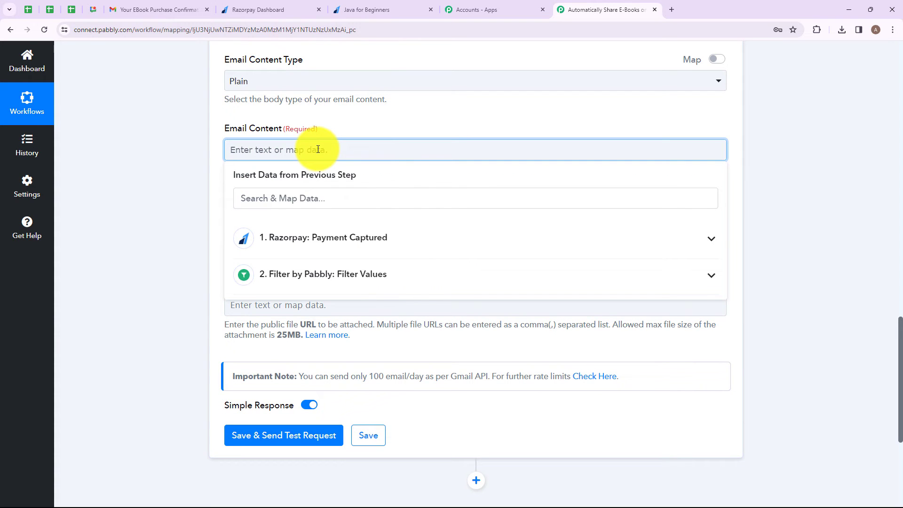
key(ctrl+v)
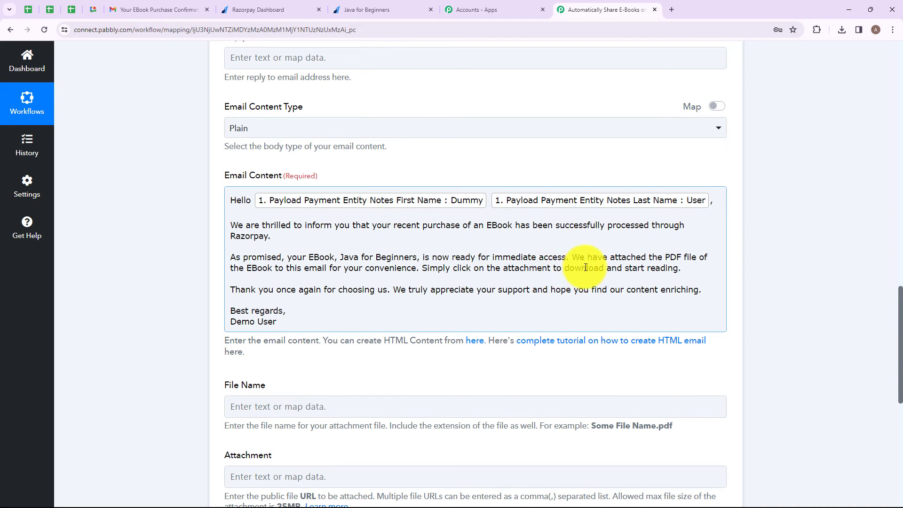
scroll(341, 282, down, 1)
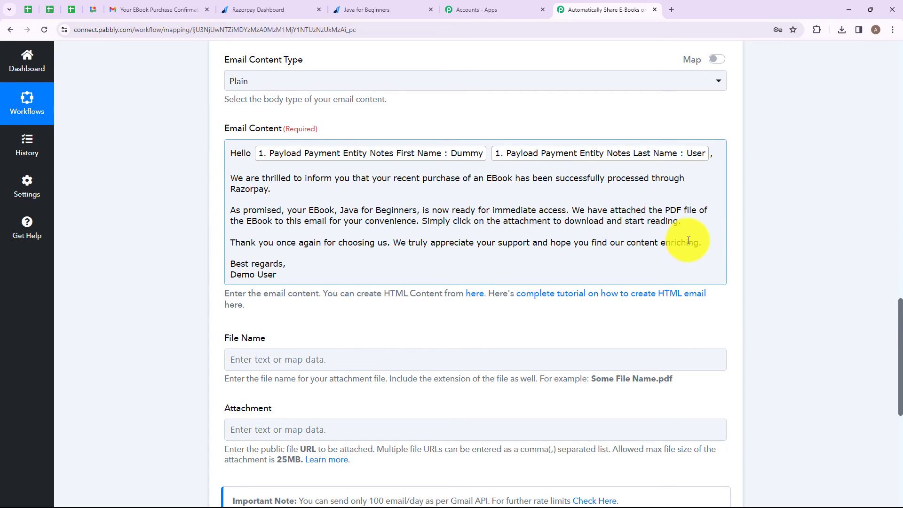
click(289, 272)
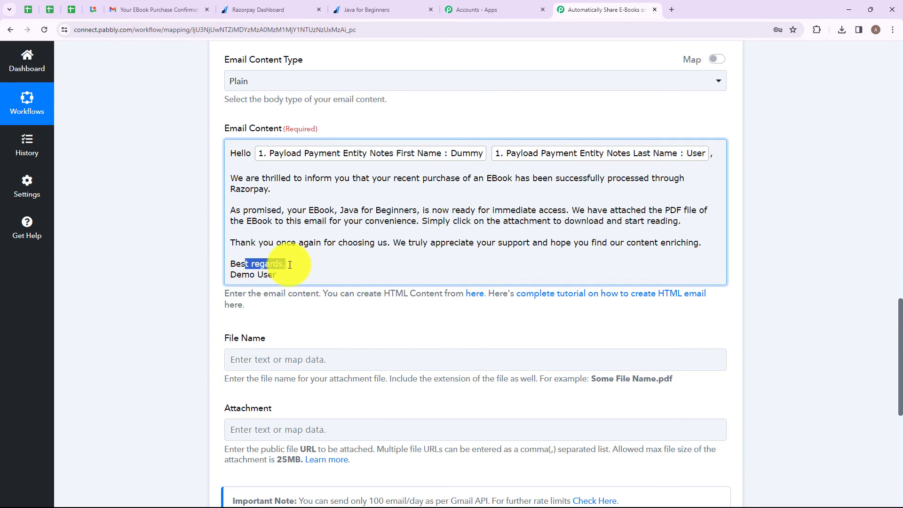
drag(289, 273, 212, 278)
click(212, 278)
scroll(264, 212, down, 3)
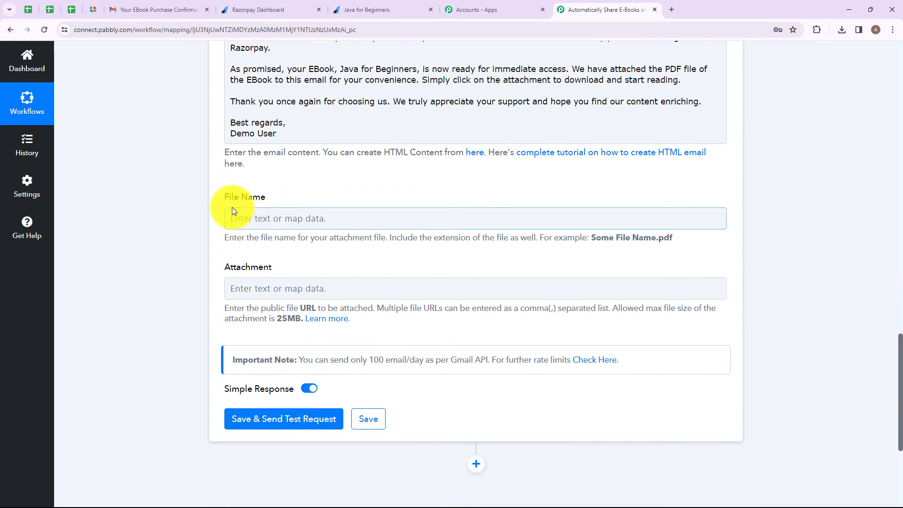
click(263, 291)
text(https://pay2vault.com/wp3/wp-content/uploads/2022/06/java.pdf)
click(190, 315)
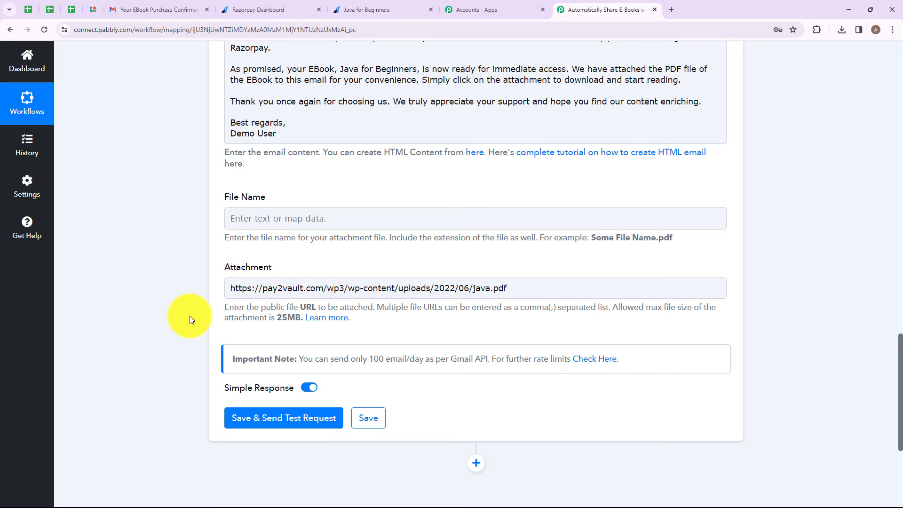
Save the Gmail step, send a test request, and check the result status in the received response.
scroll(227, 262, down, 2)
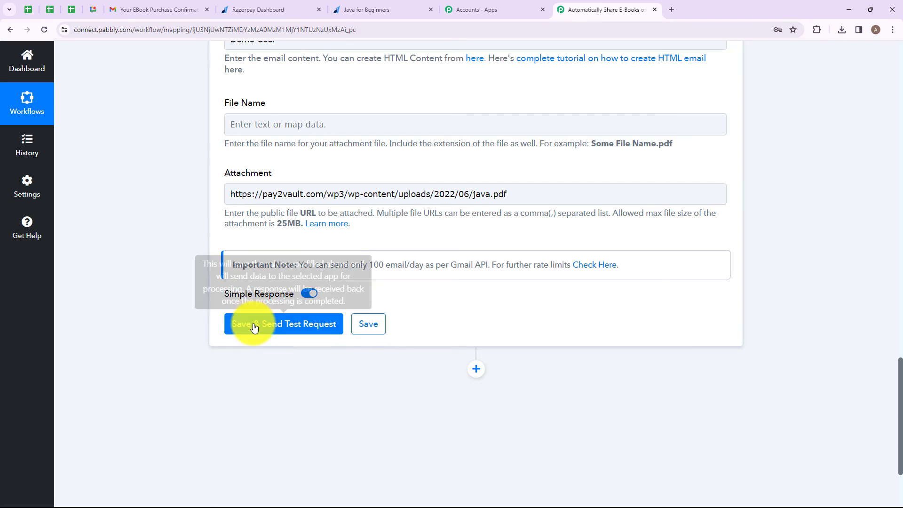
click(267, 331)
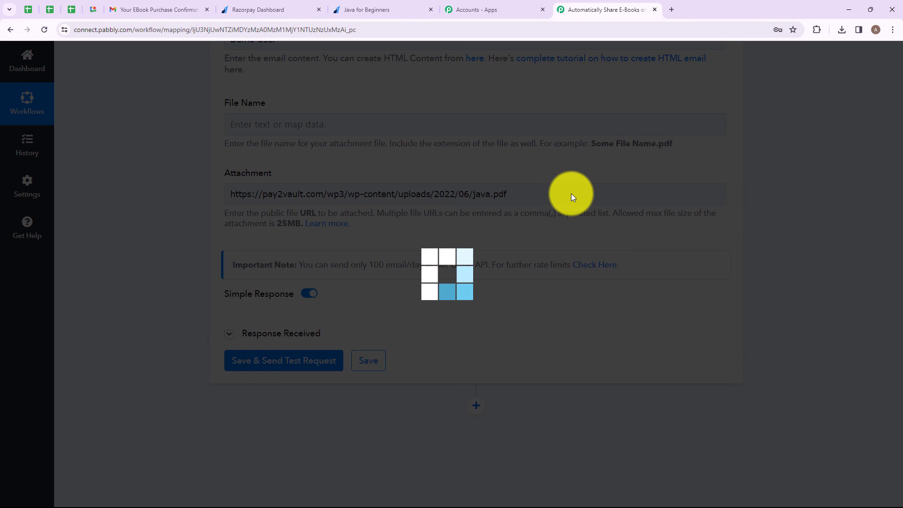
scroll(501, 235, down, 2)
scroll(500, 240, down, 1)
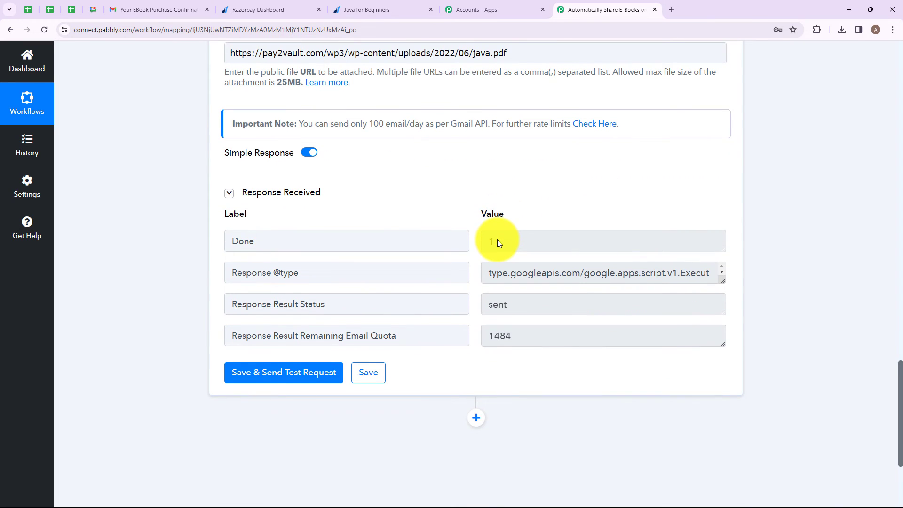
scroll(498, 242, down, 1)
drag(337, 256, 272, 258)
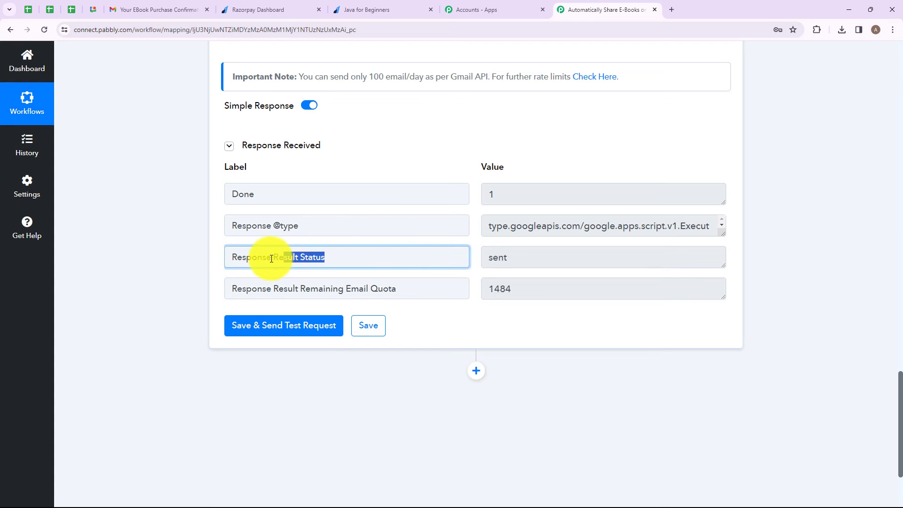
drag(599, 257, 424, 262)
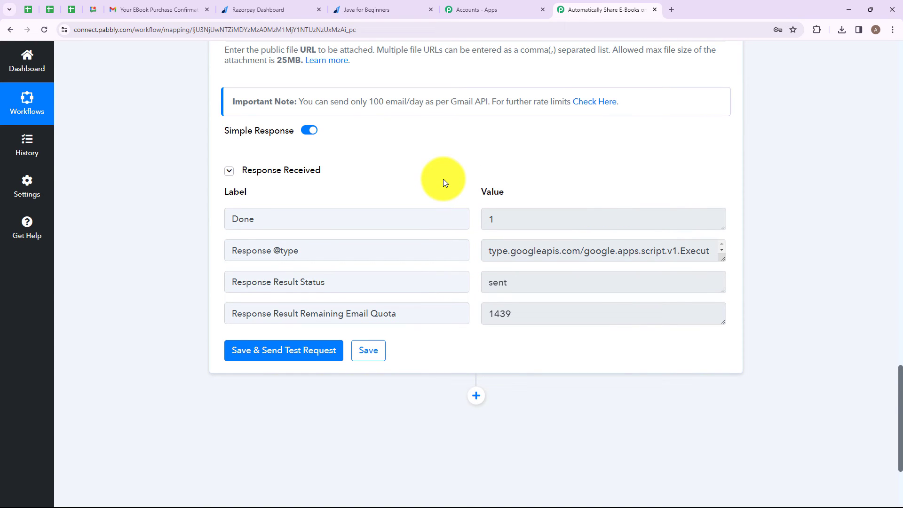
Switch to the Gmail inbox and examine the test email's subject, message body and PDF attachment.
click(157, 10)
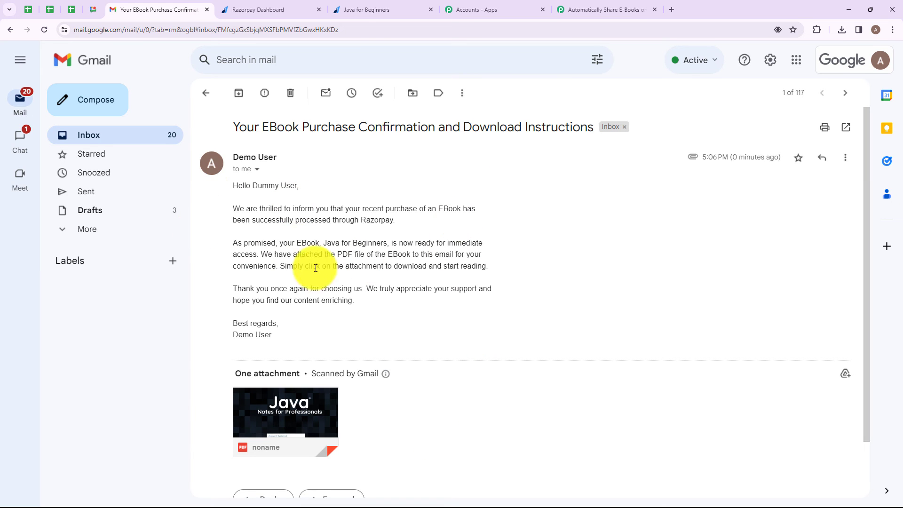
drag(231, 186, 354, 318)
click(355, 317)
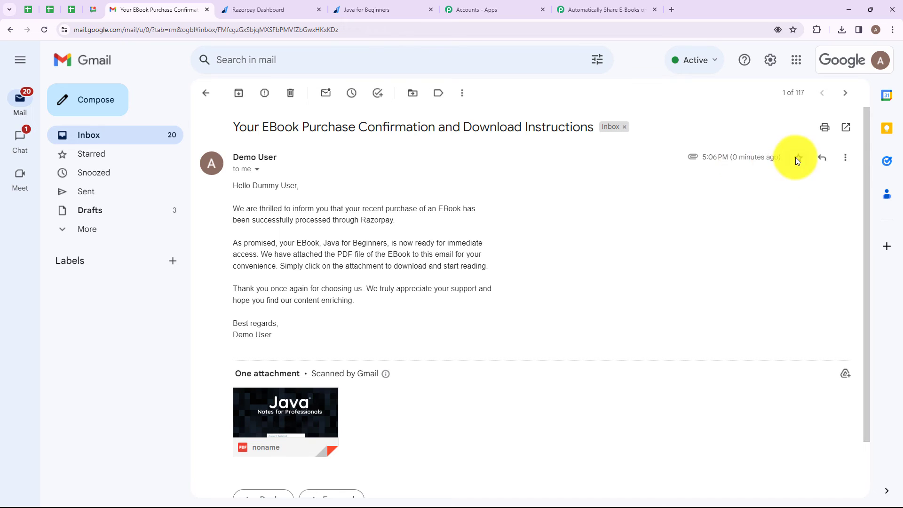
drag(235, 126, 491, 129)
click(437, 182)
drag(243, 195, 314, 306)
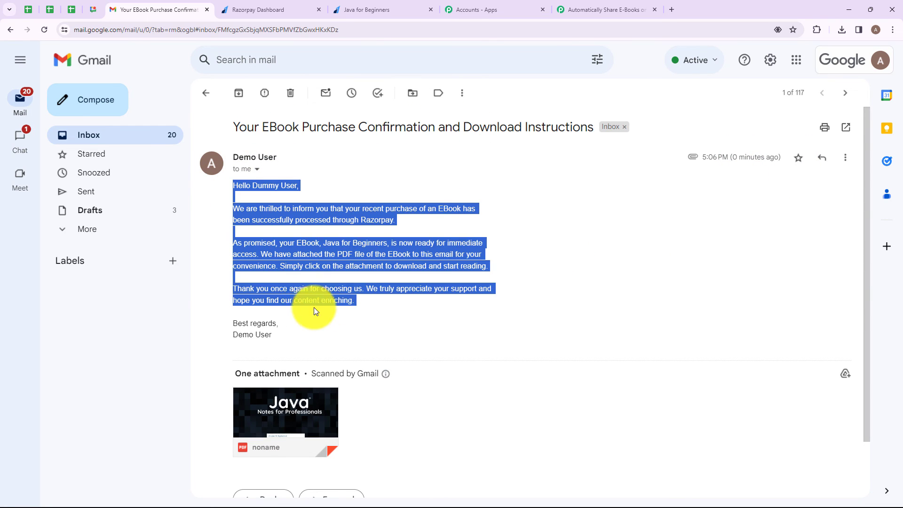
click(425, 308)
Return to the Pabbly Connect workflow and review its Razorpay trigger, filter and Gmail action from the beginning.
click(581, 7)
scroll(499, 227, up, 10)
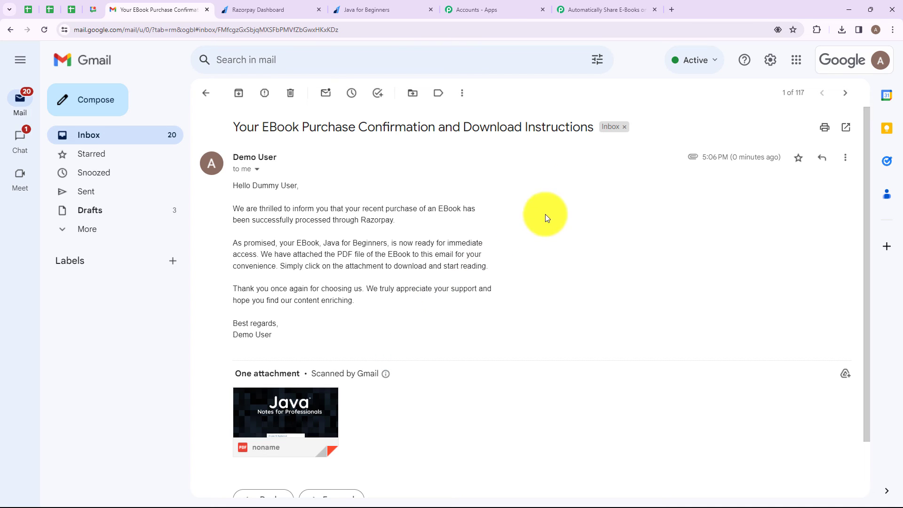
click(575, 9)
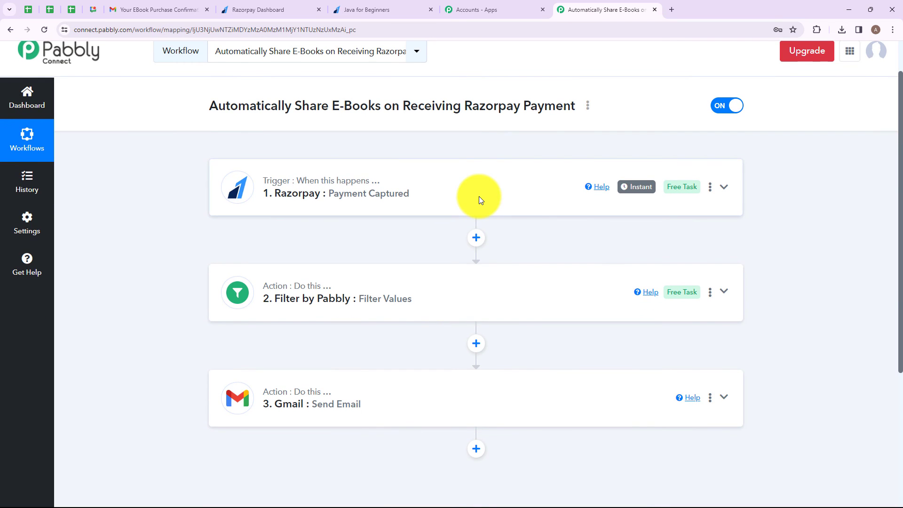
scroll(478, 200, up, 1)
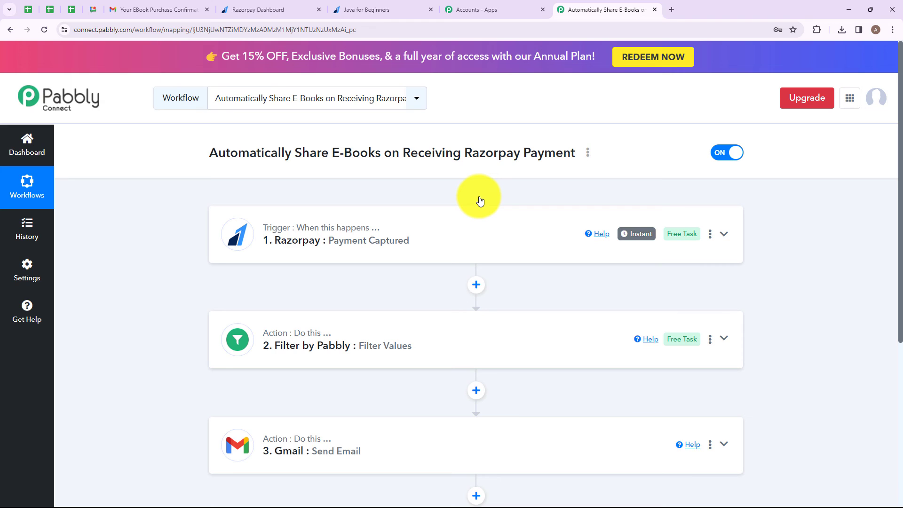